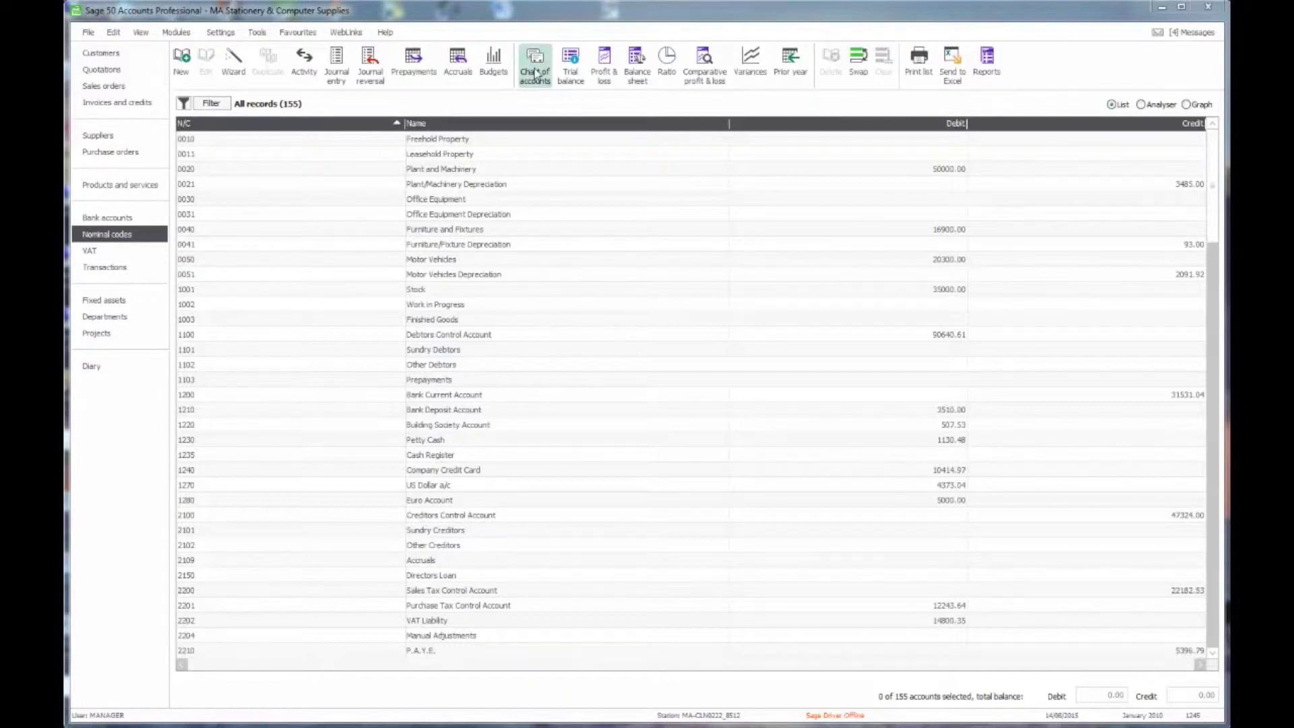
- Open the Chart of Accounts layouts list from the Nominal codes toolbar
{"action": "left_click", "coordinate": [536, 70]}
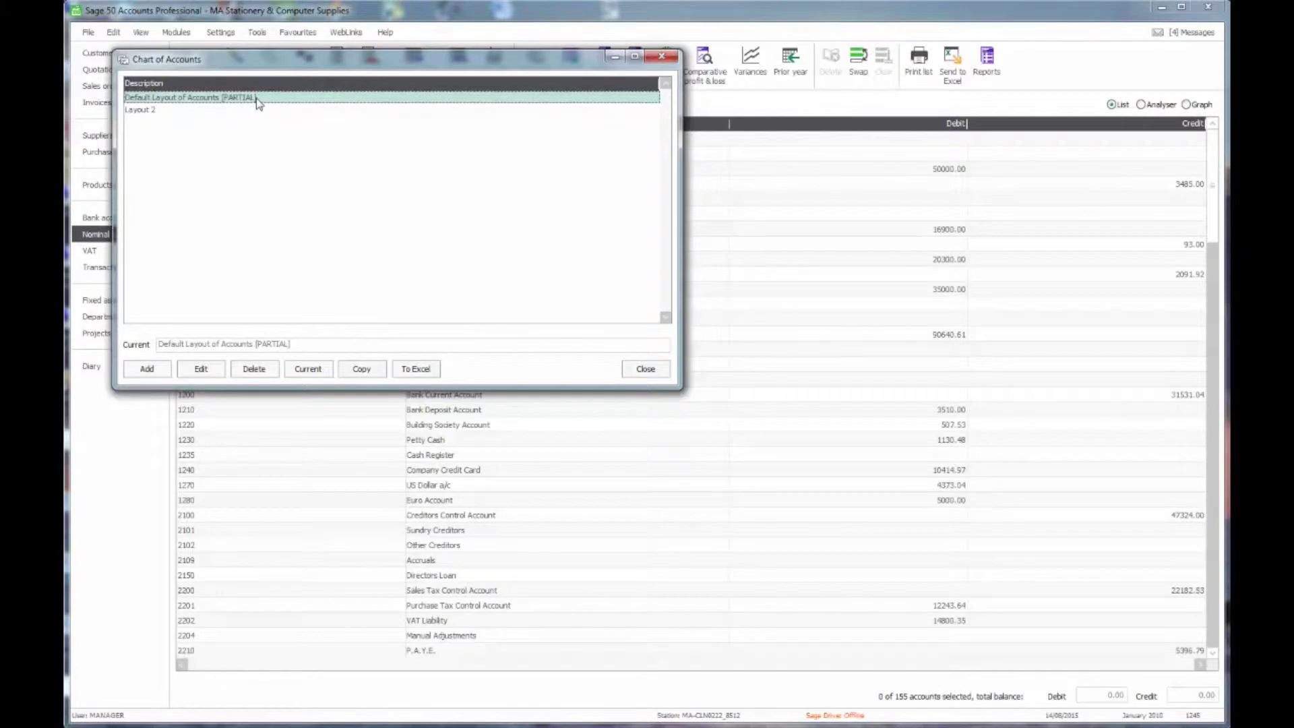
- Edit the Default Layout and preview its error check, which shows nominal code 4905 is missing
{"action": "left_click", "coordinate": [206, 372]}
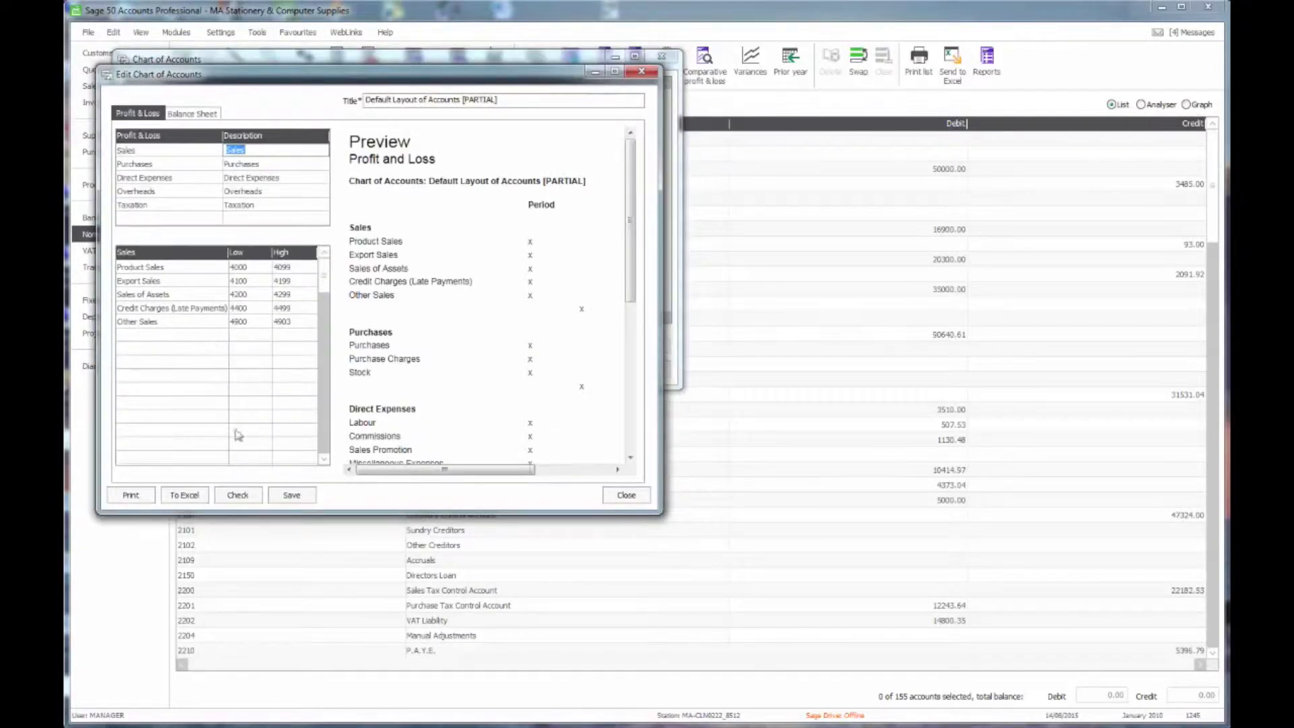
{"action": "left_click", "coordinate": [239, 497]}
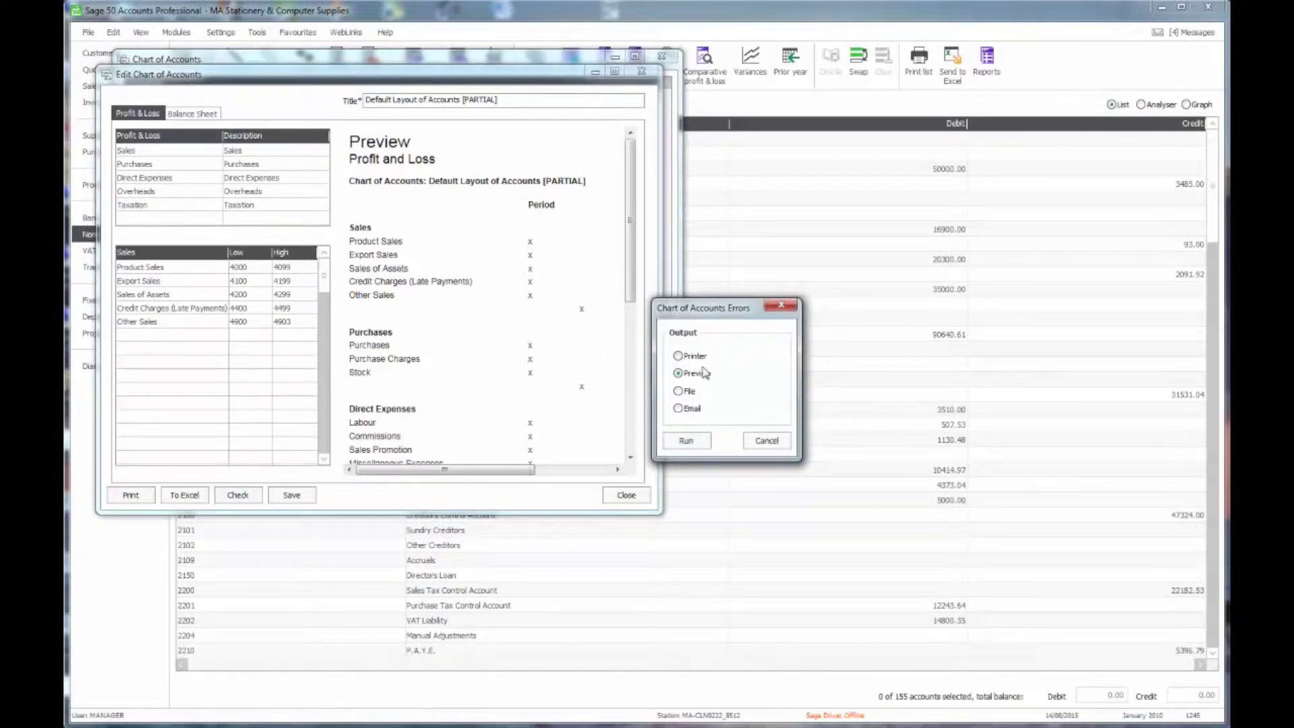
{"action": "left_click_drag", "start_coordinate": [714, 301], "coordinate": [668, 223]}
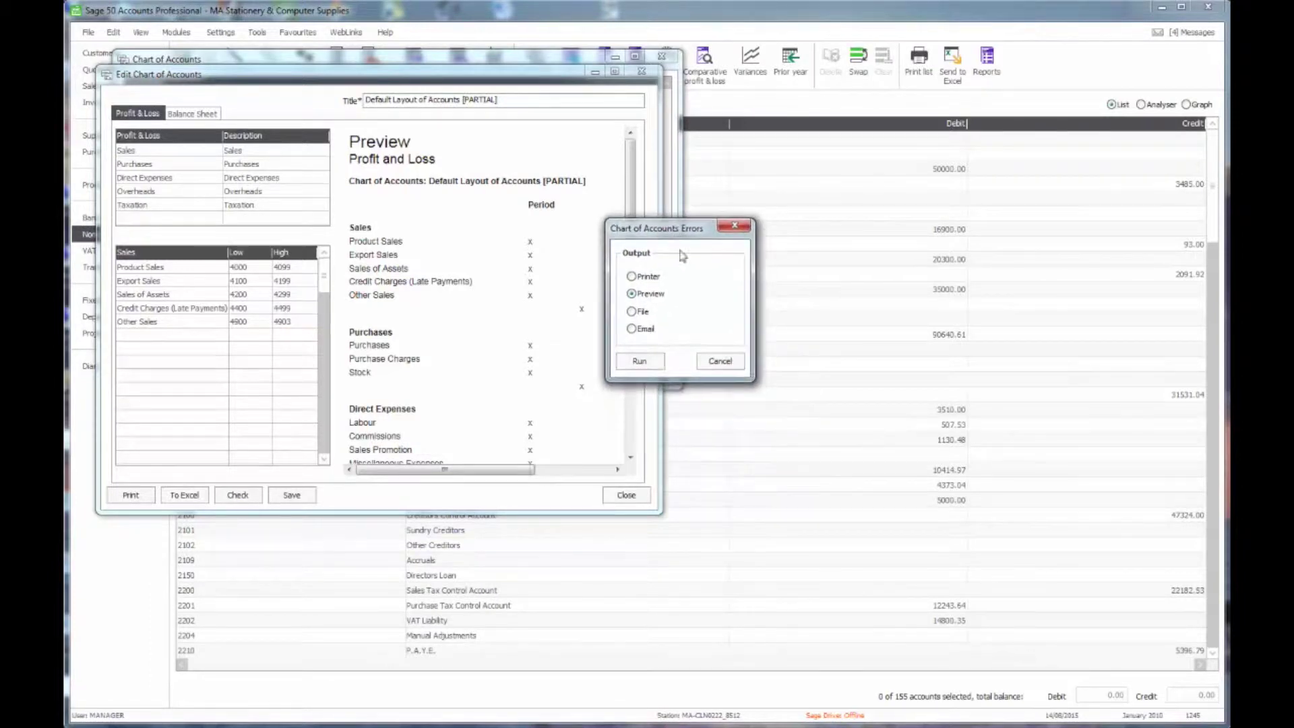
{"action": "left_click", "coordinate": [641, 362]}
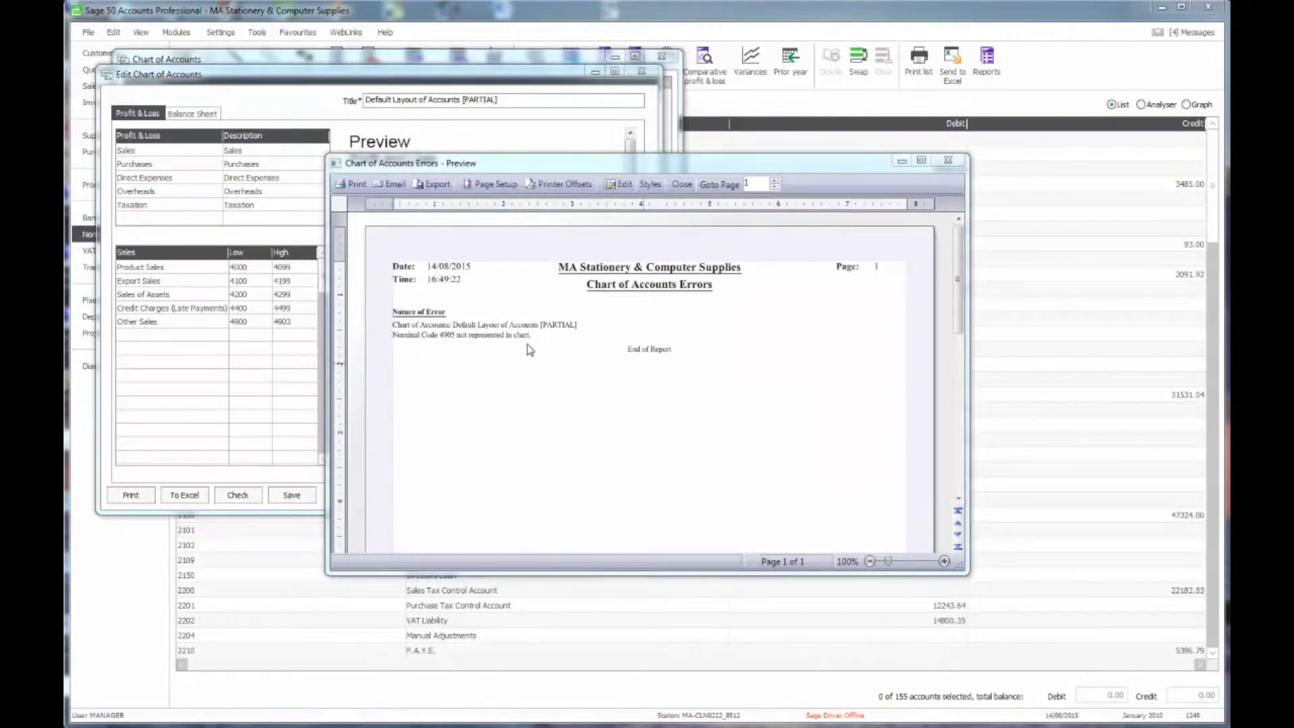
{"action": "left_click_drag", "start_coordinate": [888, 561], "coordinate": [910, 565]}
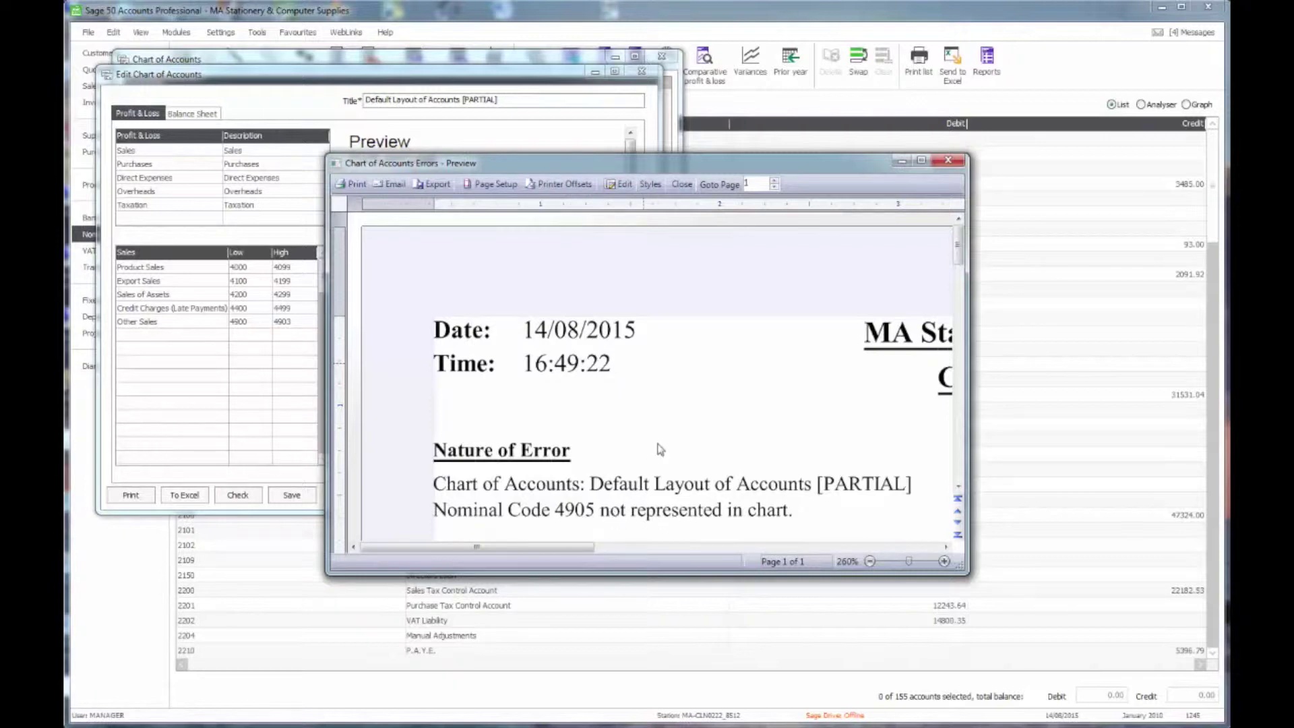
{"action": "left_click", "coordinate": [681, 184]}
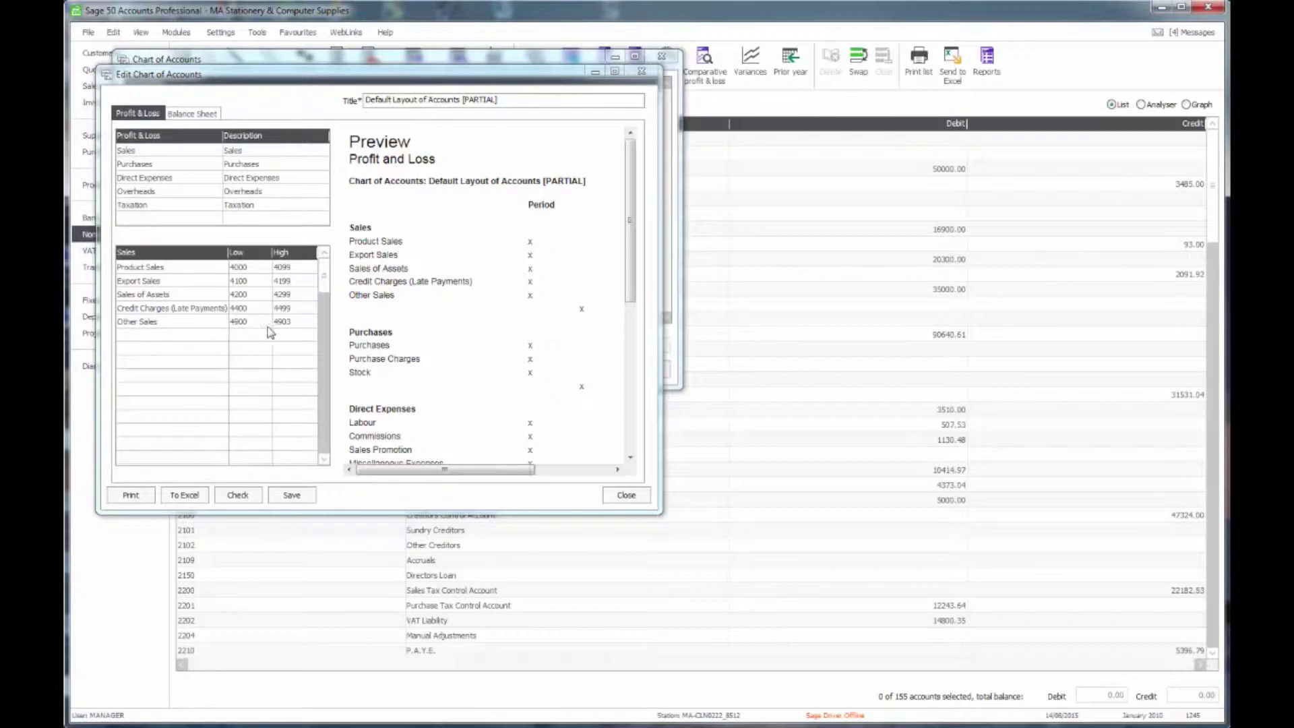
- Set the Other Sales upper limit to 4905, save the Default Layout, and reopen it for editing
{"action": "left_click", "coordinate": [291, 321]}
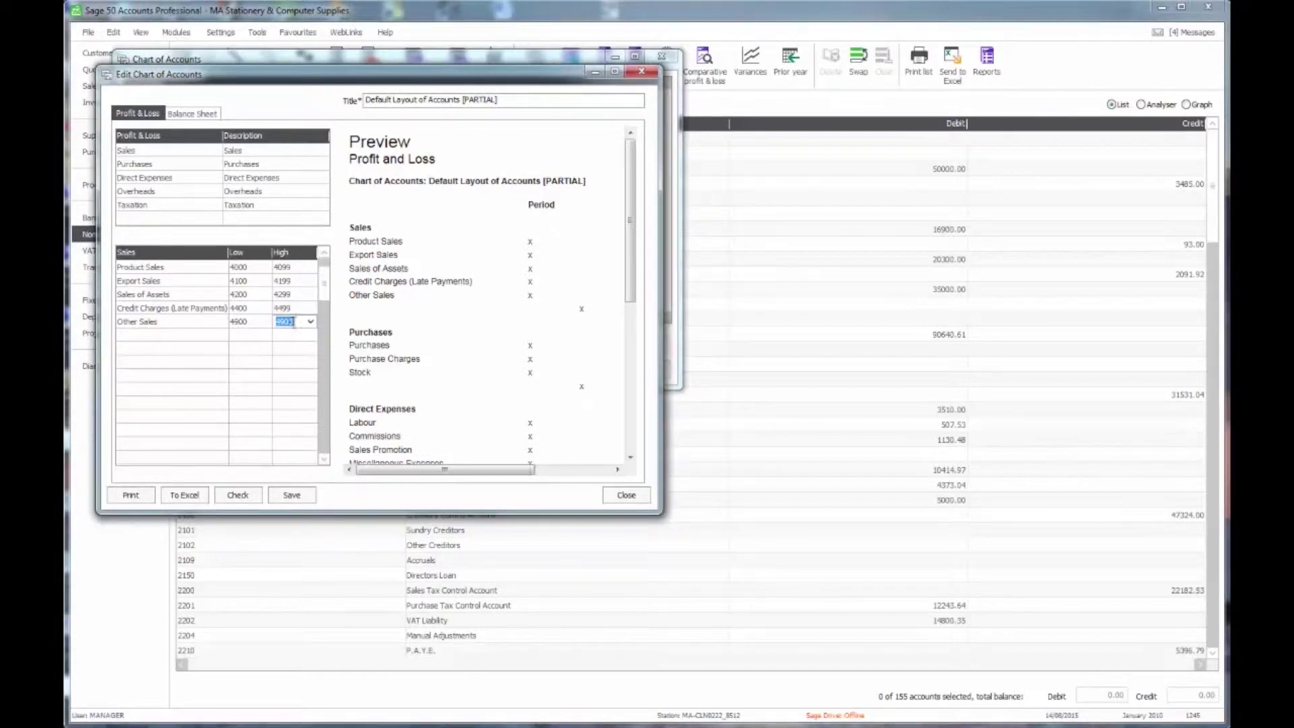
{"action": "left_click", "coordinate": [311, 323]}
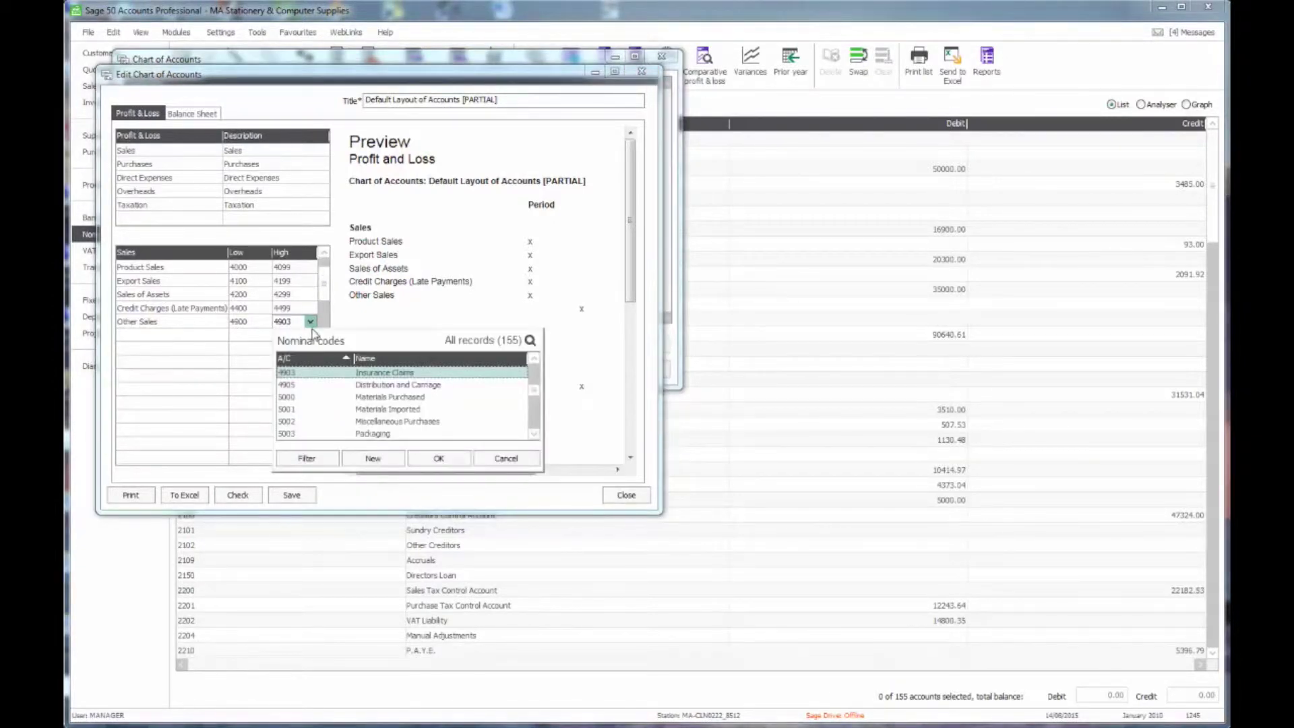
{"action": "left_click", "coordinate": [292, 388]}
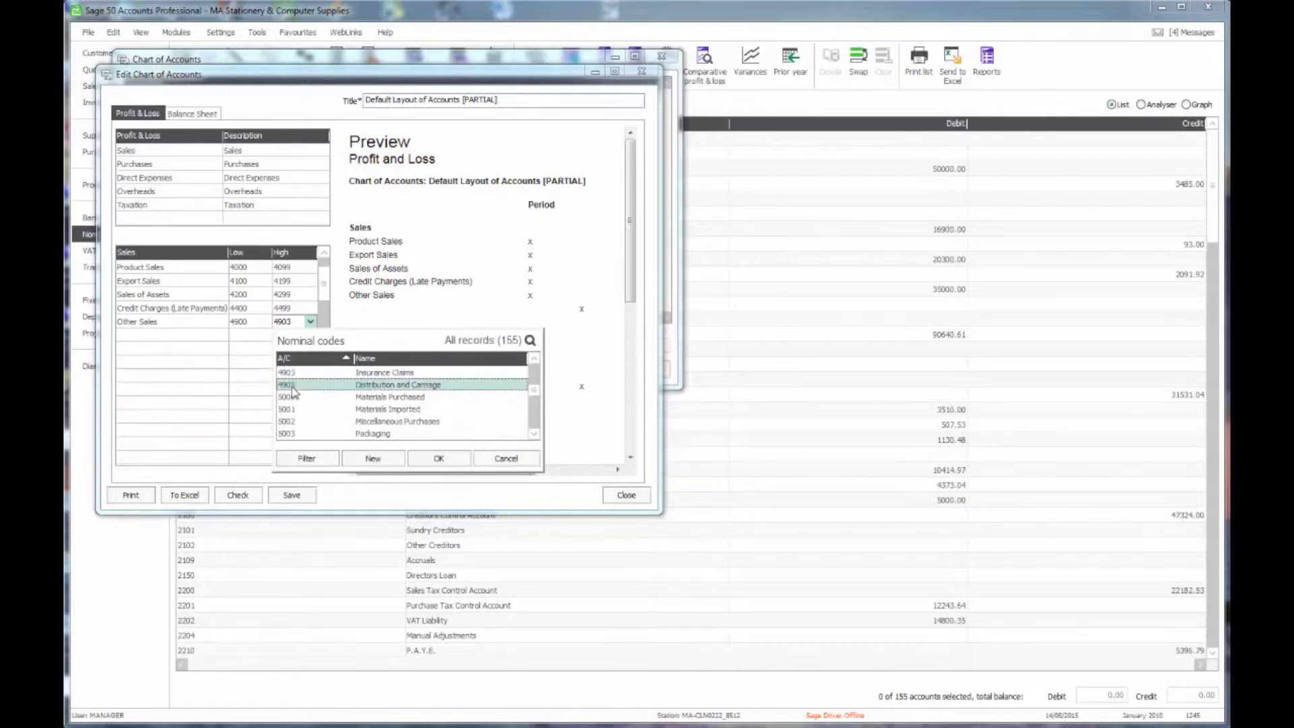
{"action": "left_click", "coordinate": [438, 458]}
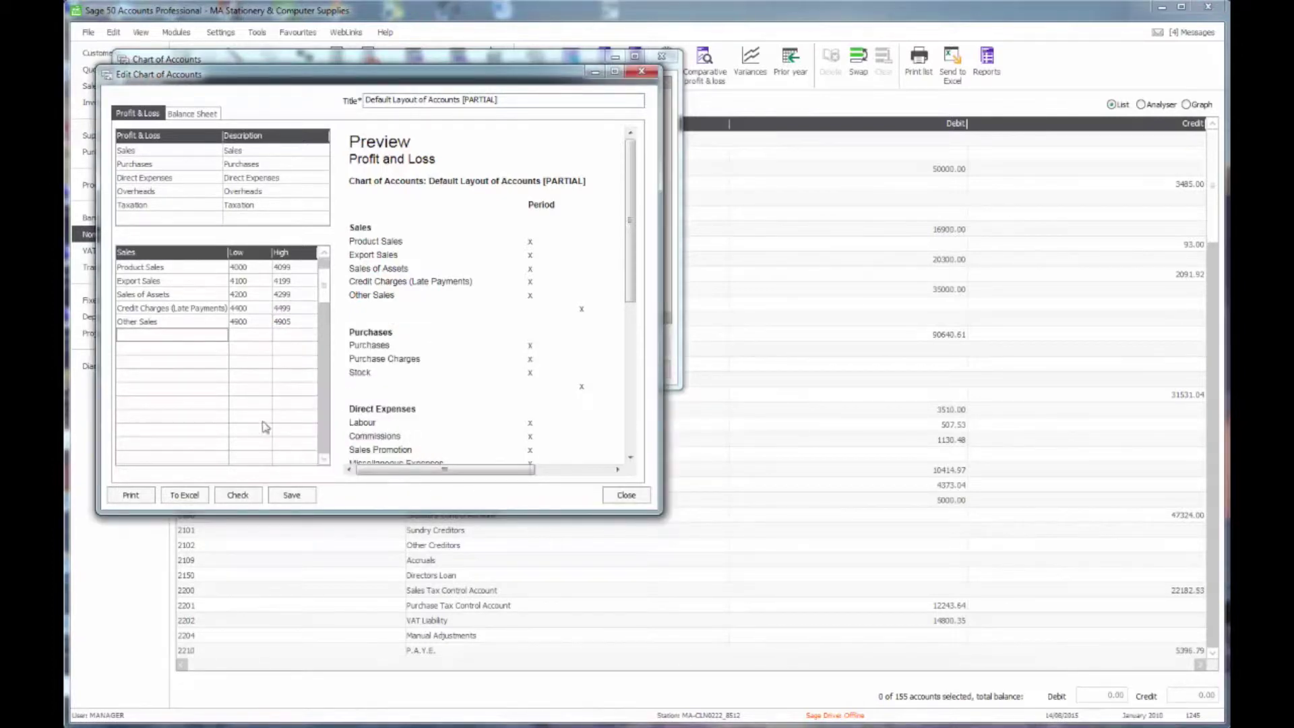
{"action": "left_click", "coordinate": [292, 495]}
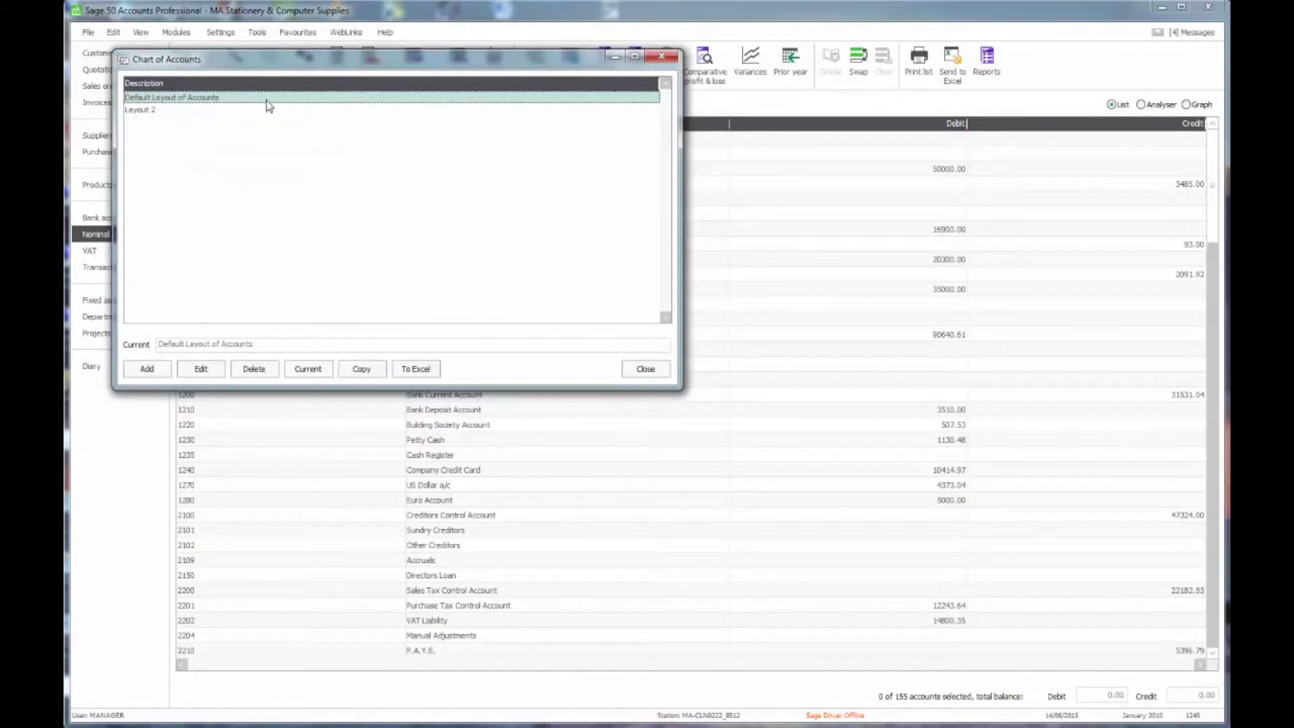
{"action": "left_click", "coordinate": [204, 371]}
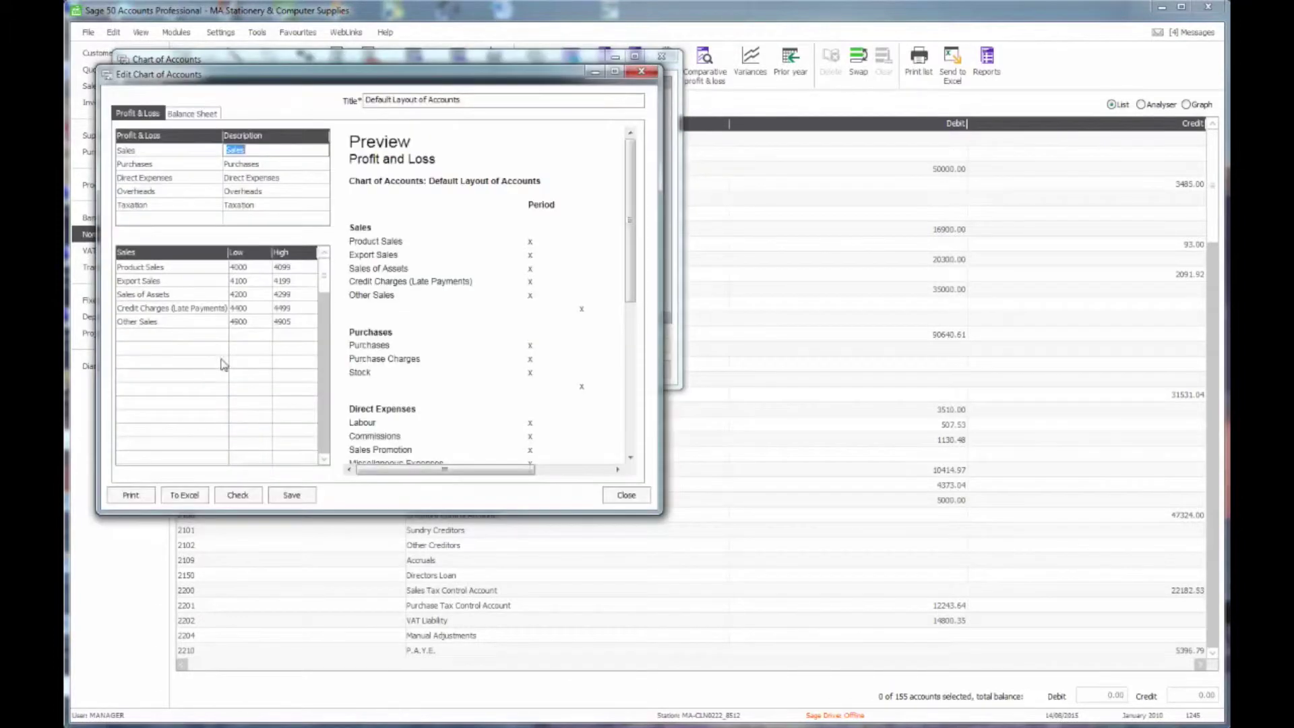
{"action": "left_click", "coordinate": [237, 494]}
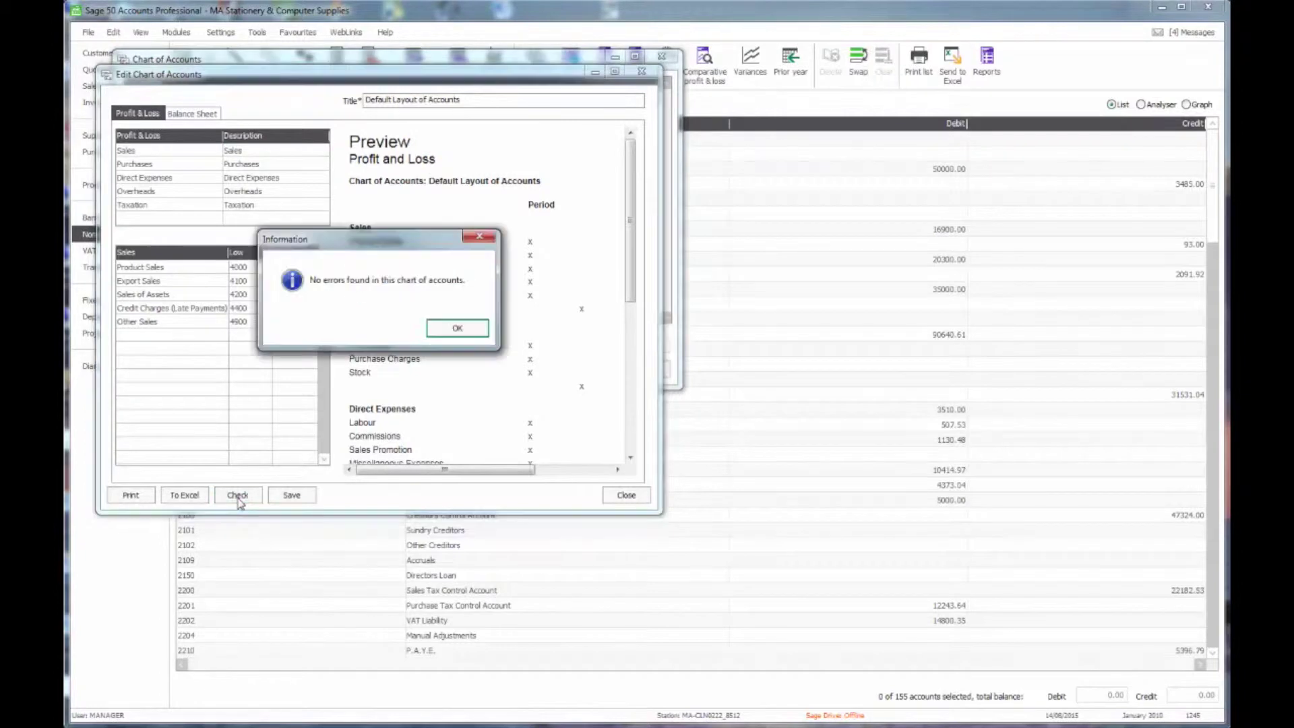
{"action": "left_click", "coordinate": [457, 329]}
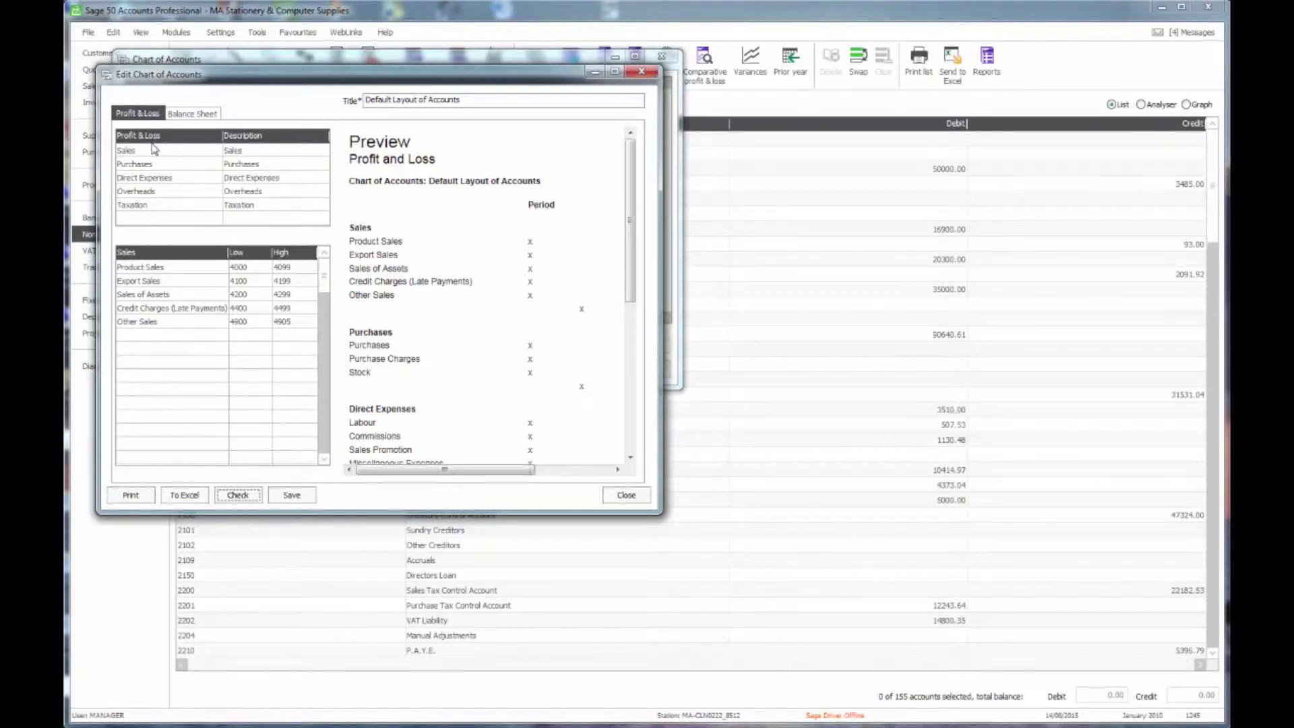
- Rename the Sales category description to 'Income'
{"action": "left_click", "coordinate": [236, 150]}
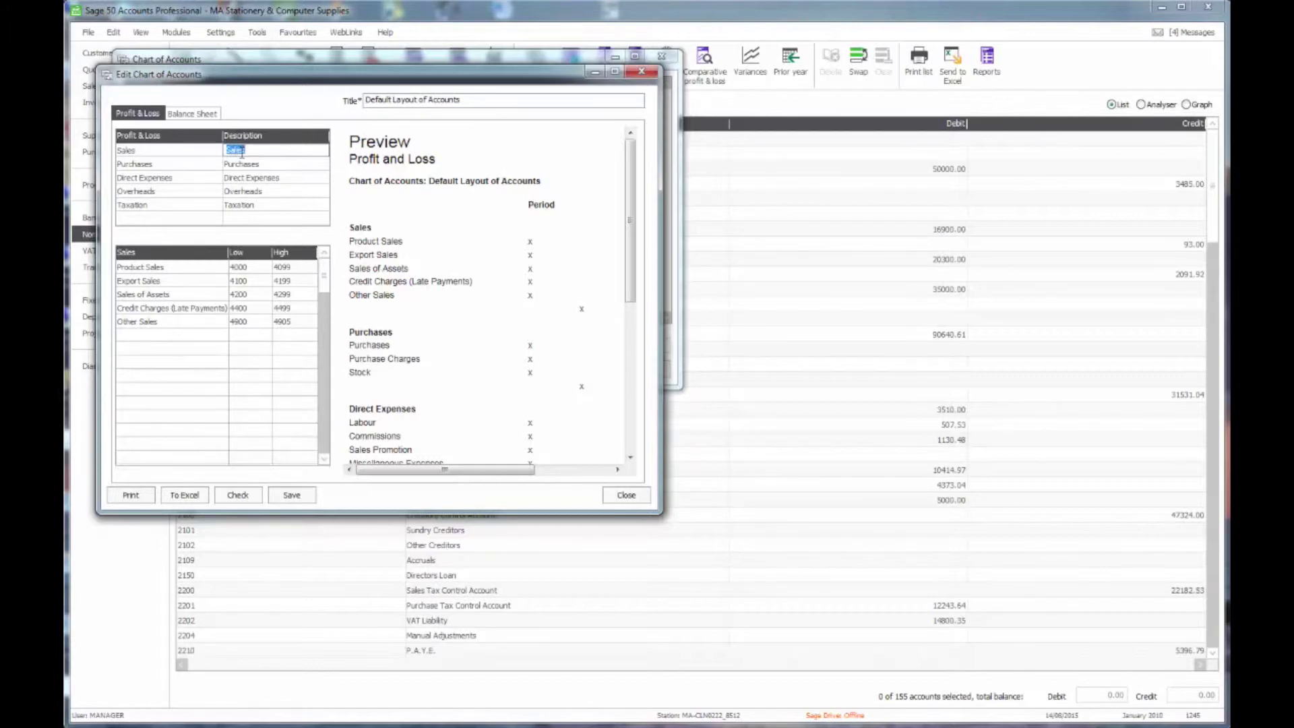
{"action": "type", "text": "Income"}
{"action": "key", "text": "Return"}
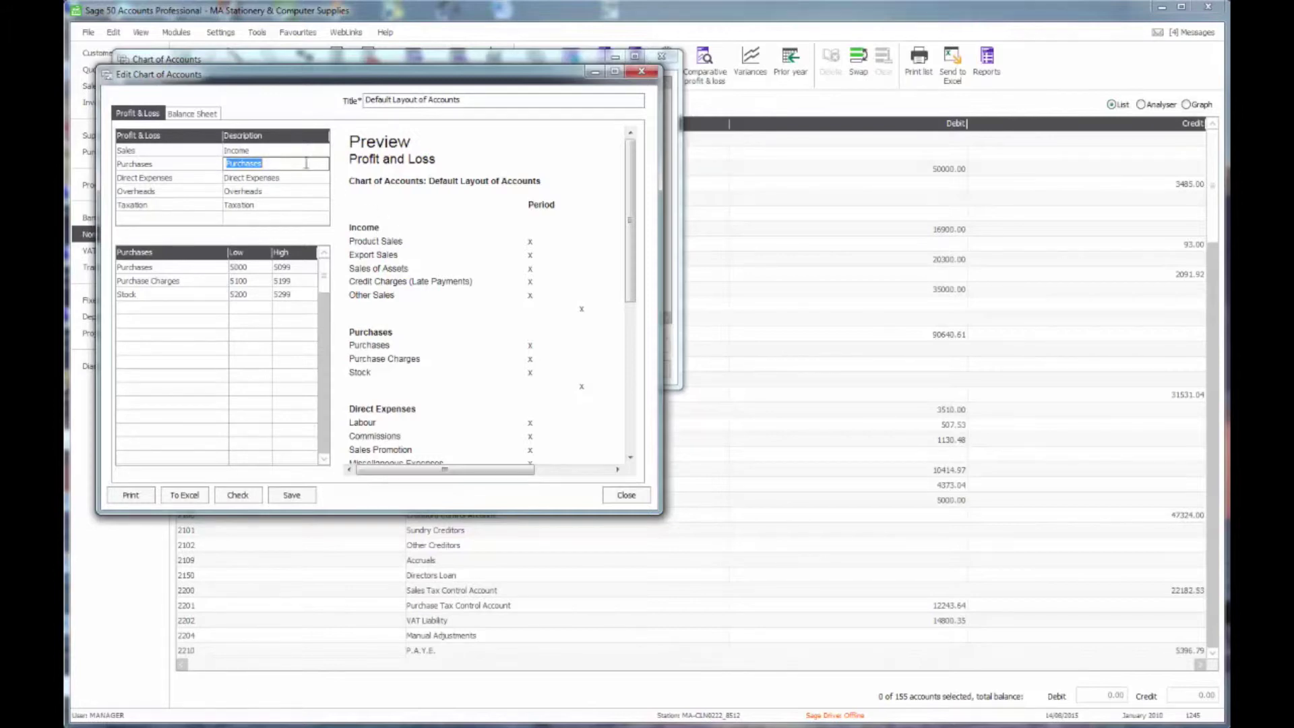
{"action": "left_click", "coordinate": [270, 153]}
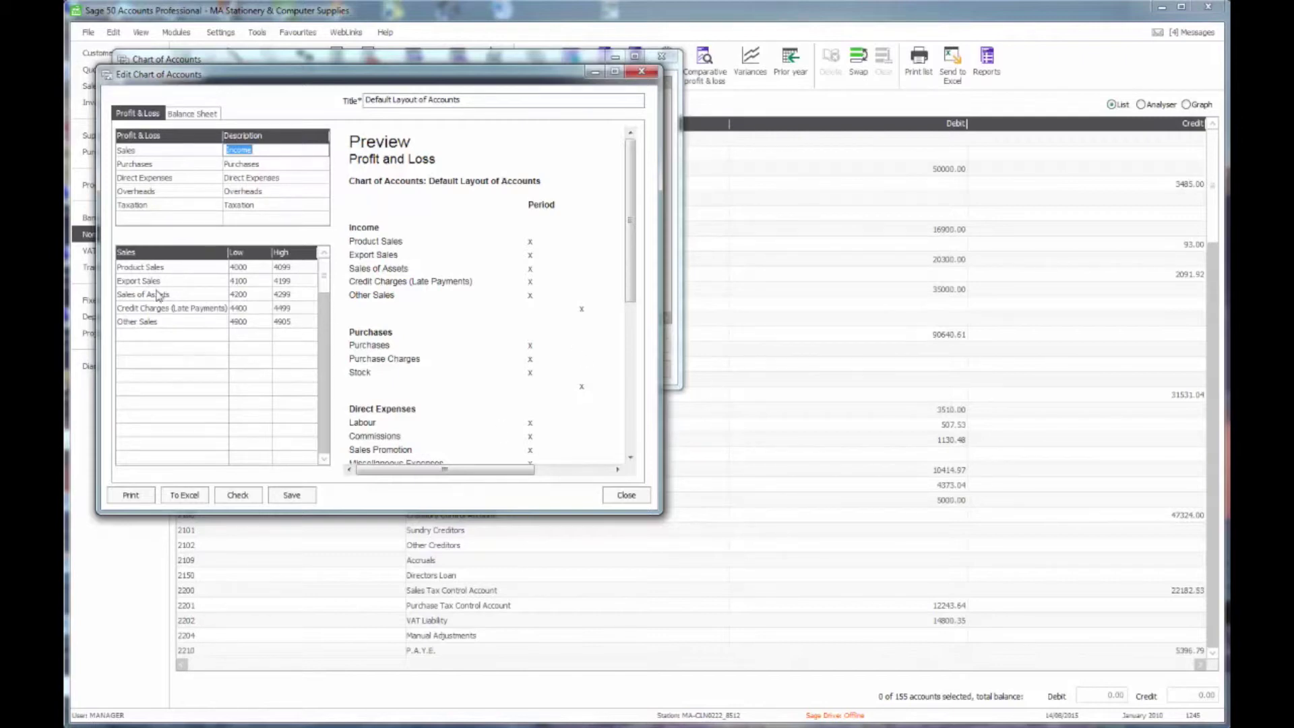
- Rename the 4100–4199 'Export Sales' line to 'Retail Sales'
{"action": "left_click", "coordinate": [253, 283]}
{"action": "left_click", "coordinate": [265, 280]}
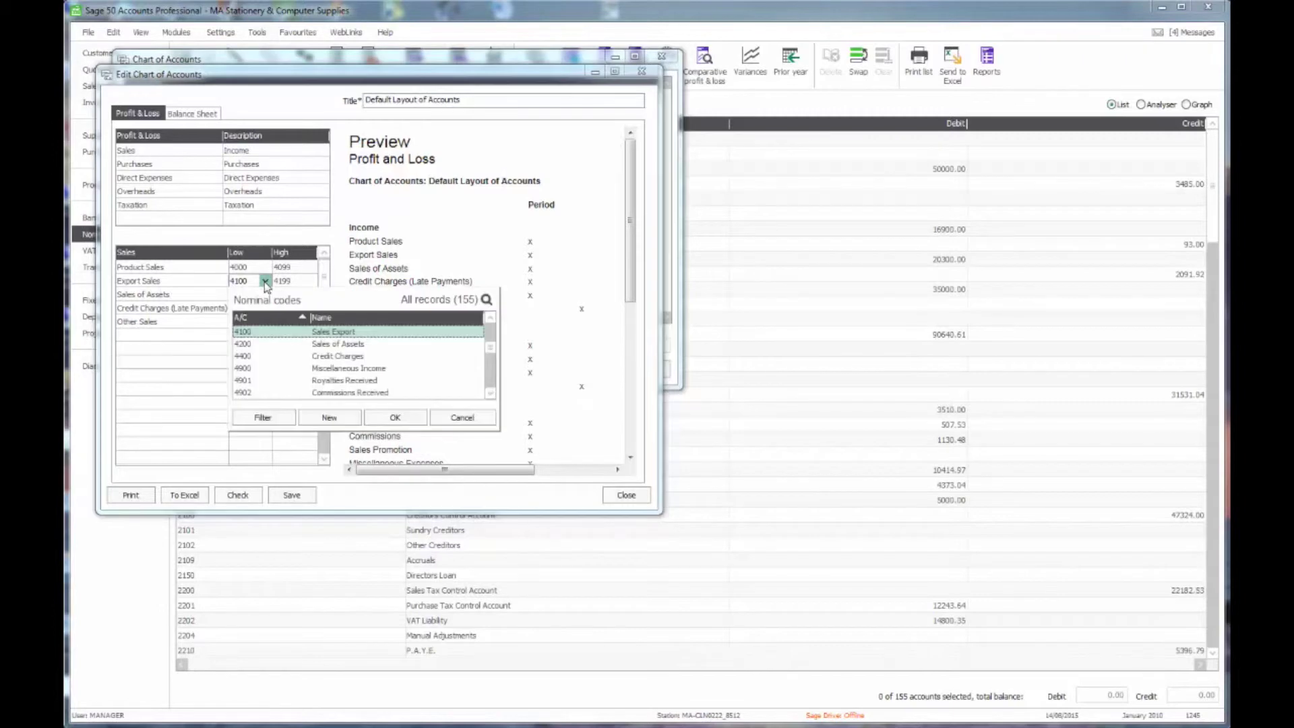
{"action": "left_click", "coordinate": [203, 285]}
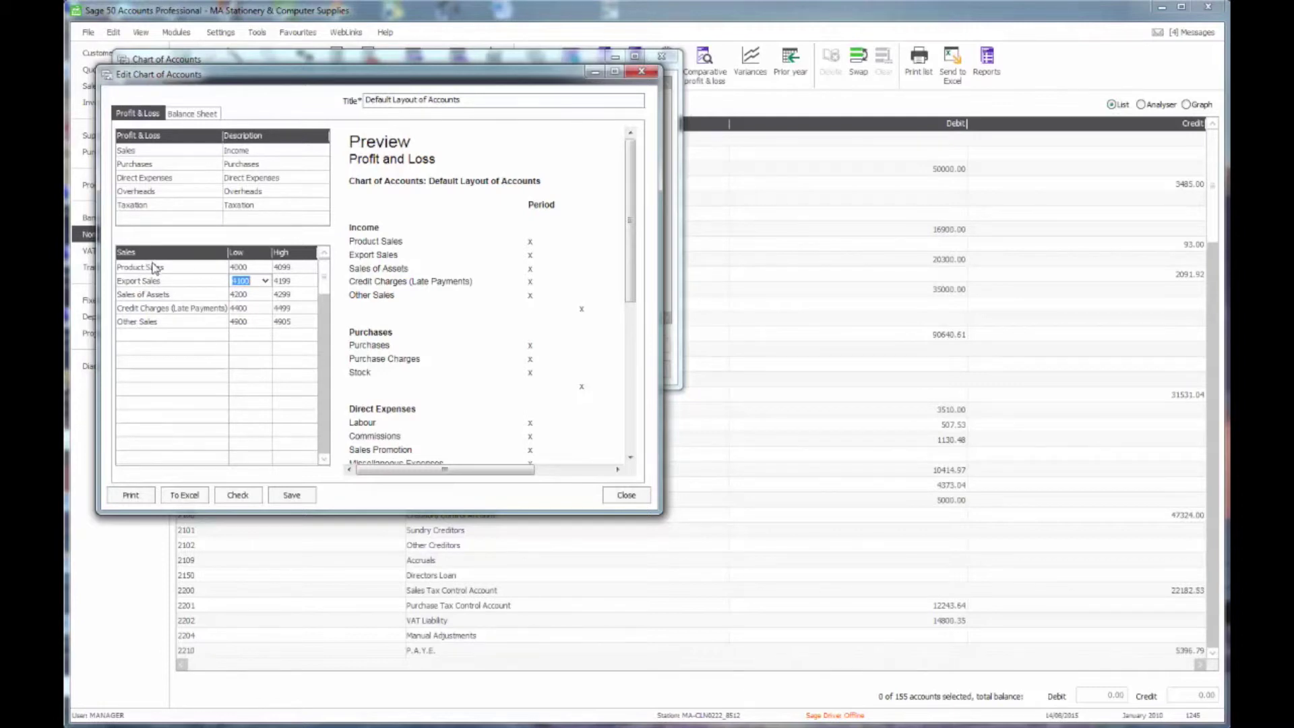
{"action": "left_click", "coordinate": [140, 283]}
{"action": "left_click_drag", "start_coordinate": [142, 282], "coordinate": [96, 279]}
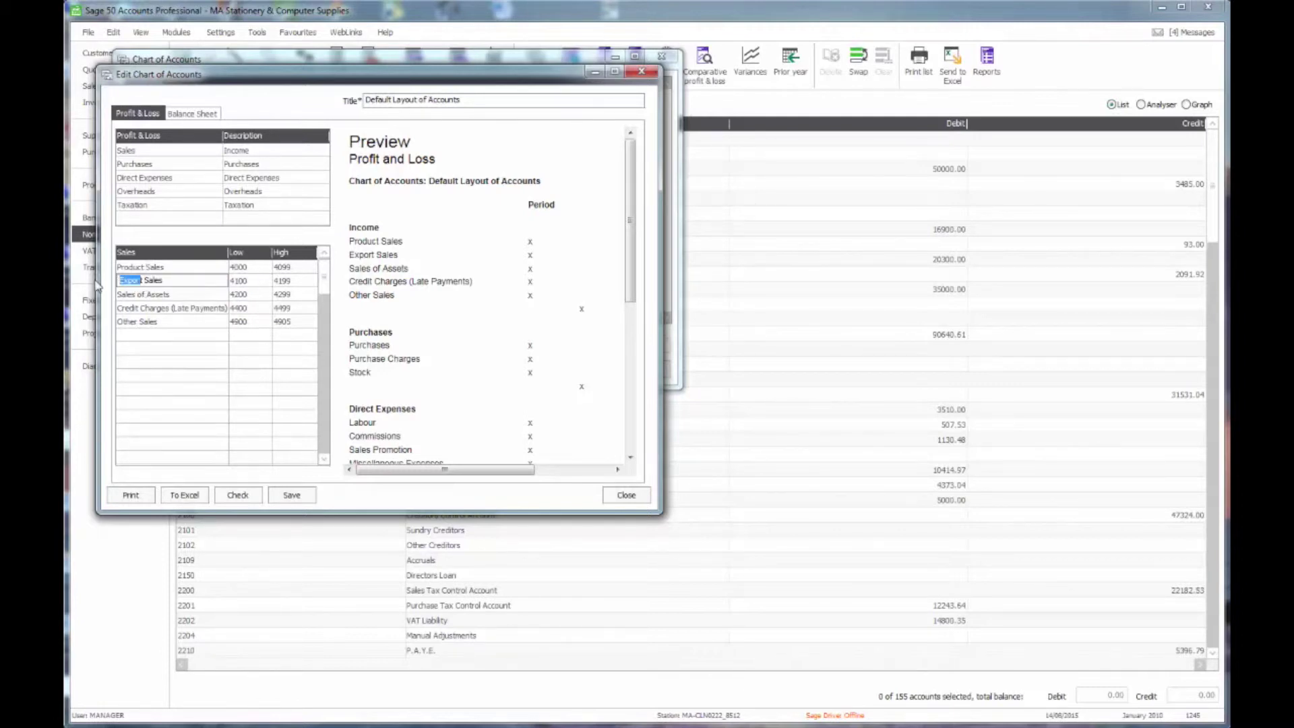
{"action": "type", "text": "Retail"}
{"action": "left_click", "coordinate": [261, 285]}
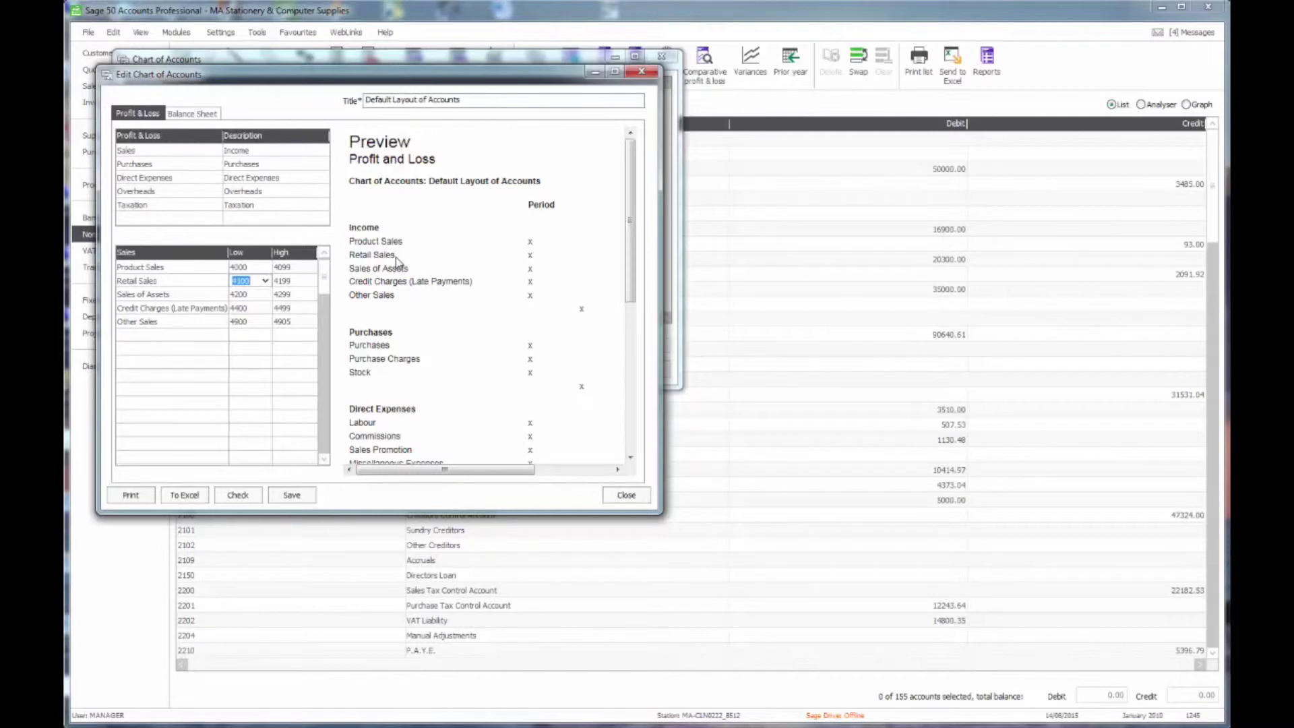
{"action": "left_click", "coordinate": [193, 113]}
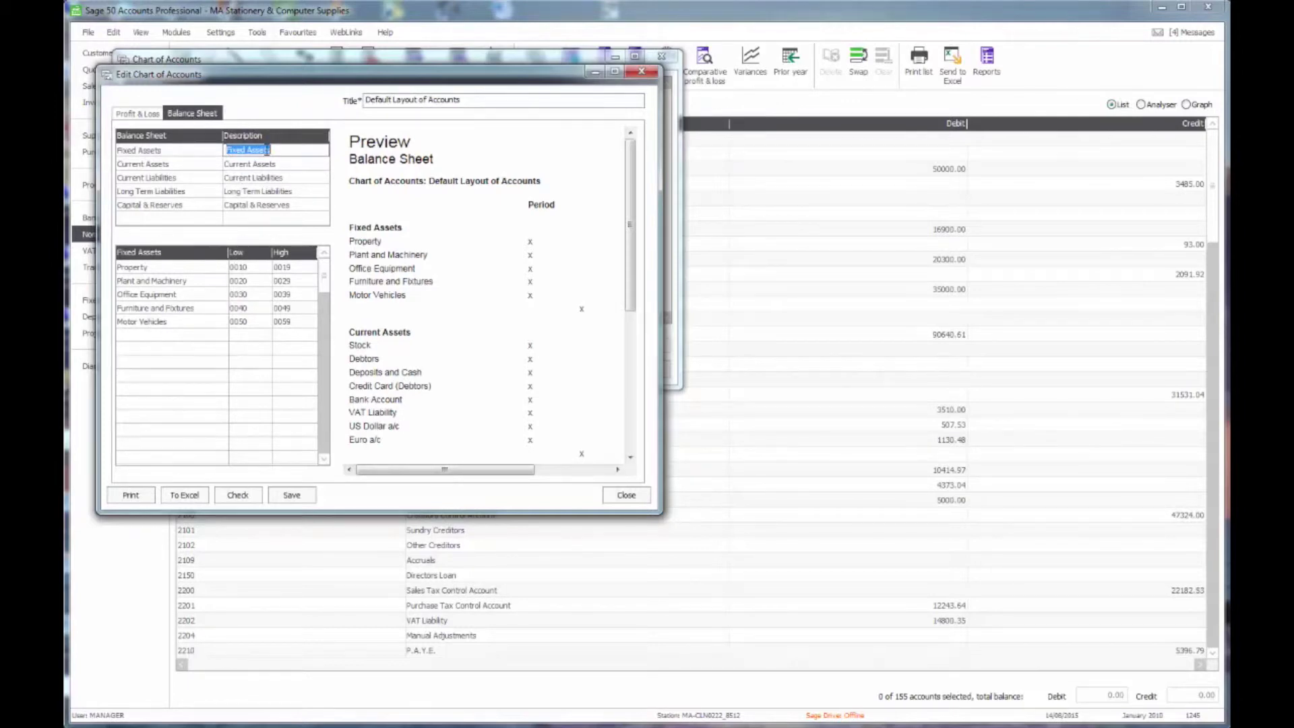
{"action": "left_click", "coordinate": [295, 193]}
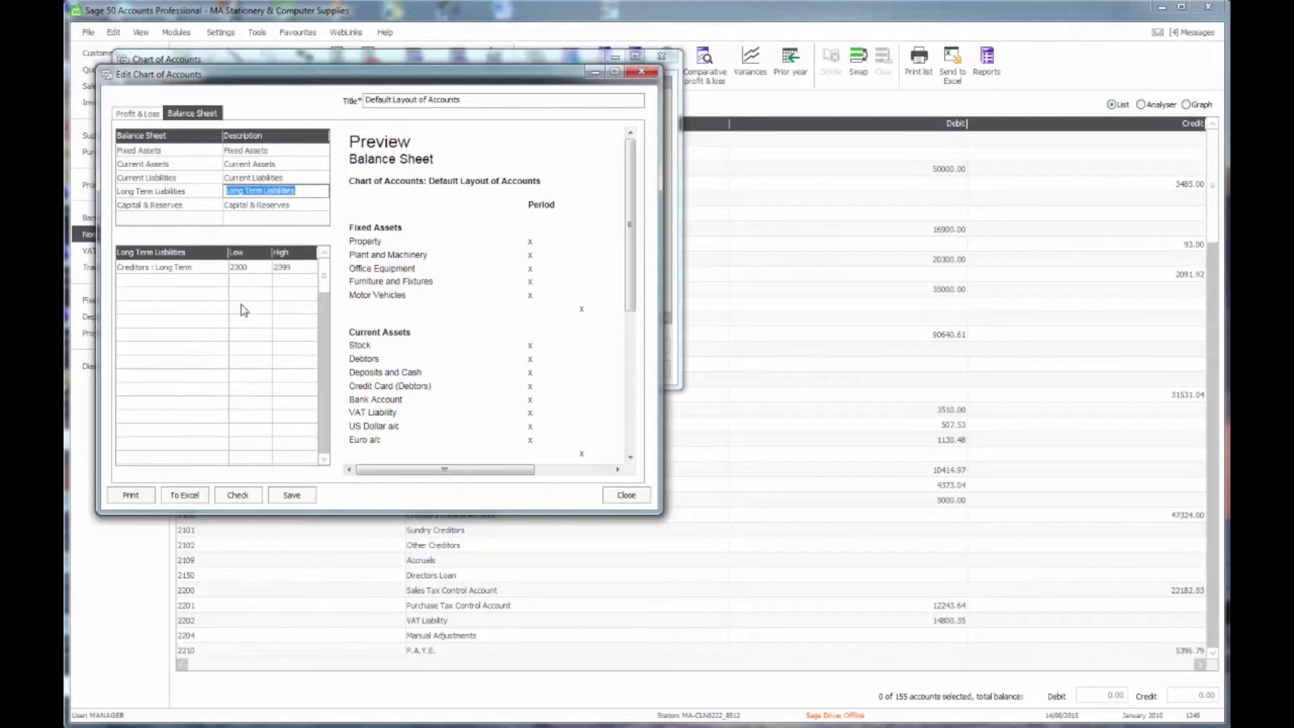
{"action": "left_click", "coordinate": [282, 206]}
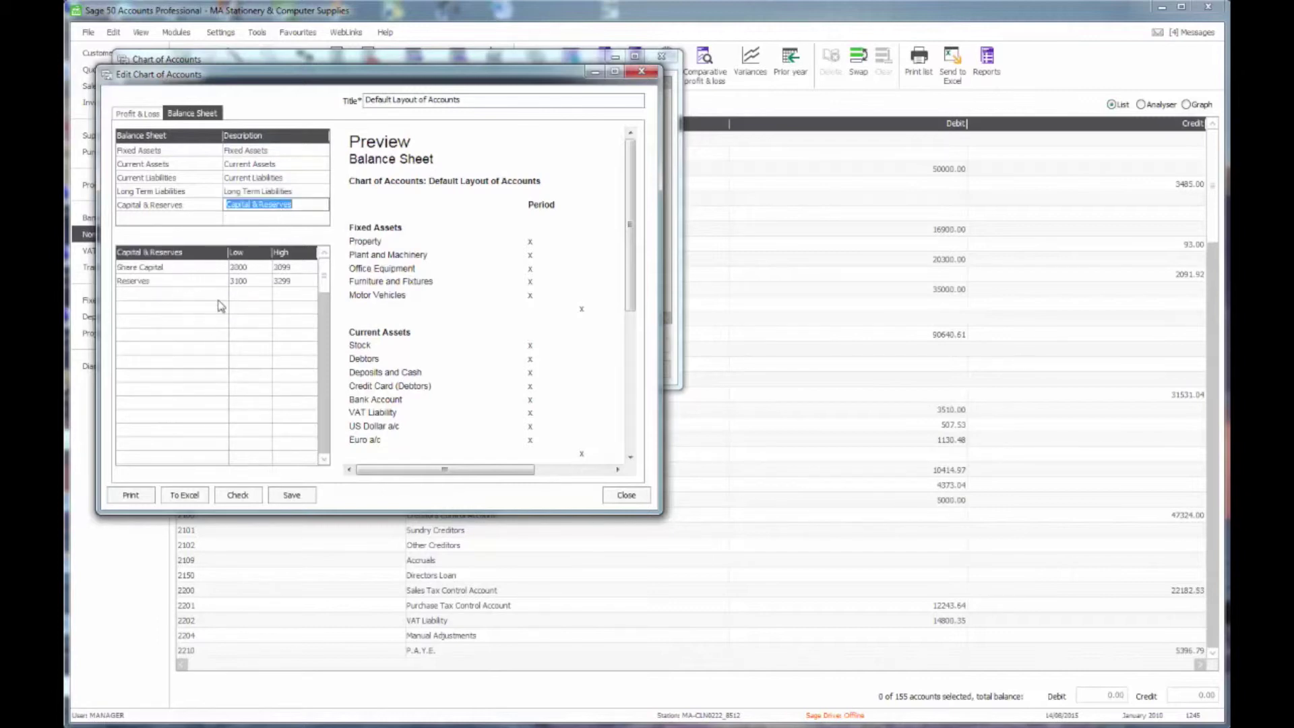
{"action": "left_click_drag", "start_coordinate": [628, 294], "coordinate": [631, 410]}
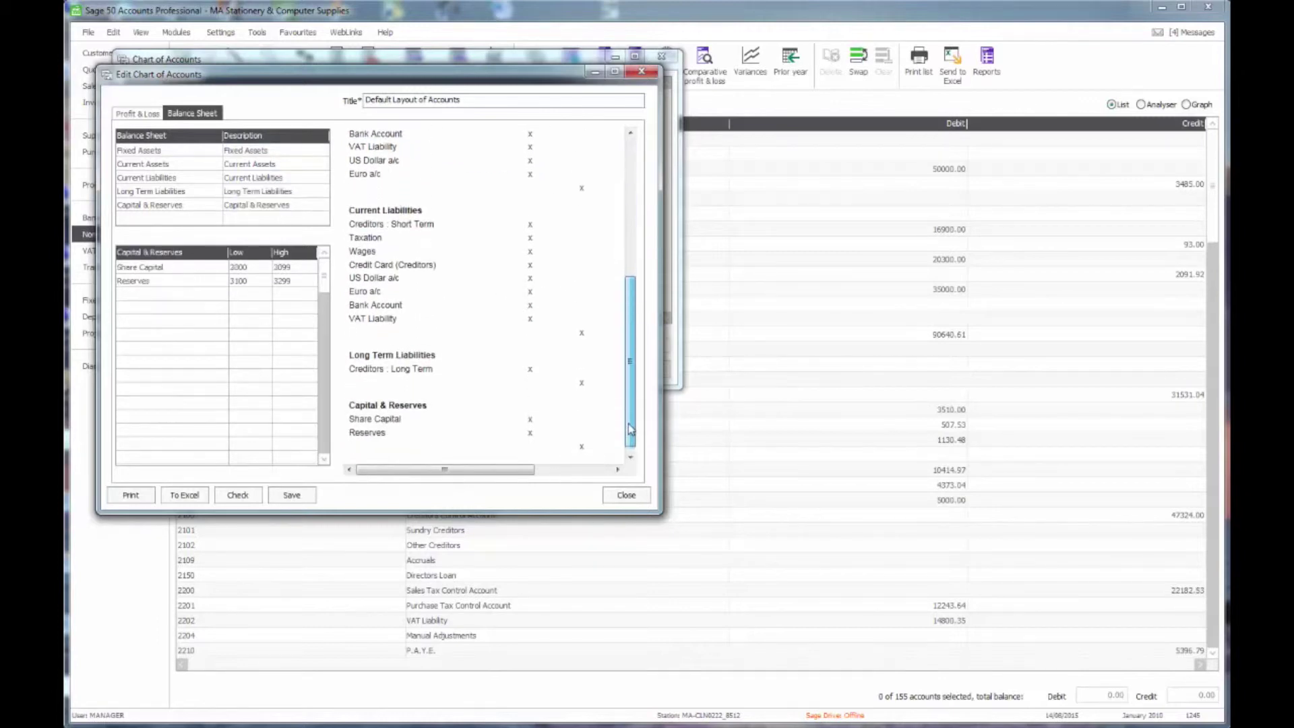
{"action": "left_click", "coordinate": [251, 164]}
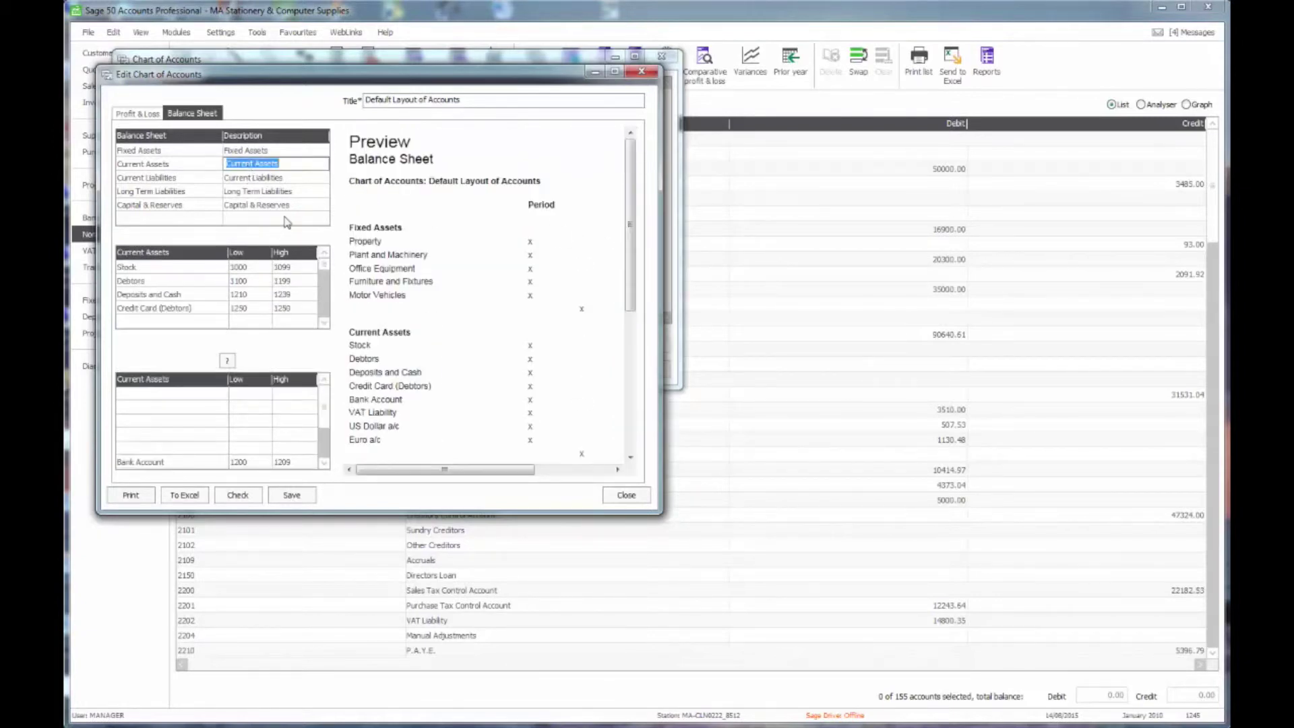
{"action": "left_click", "coordinate": [266, 177]}
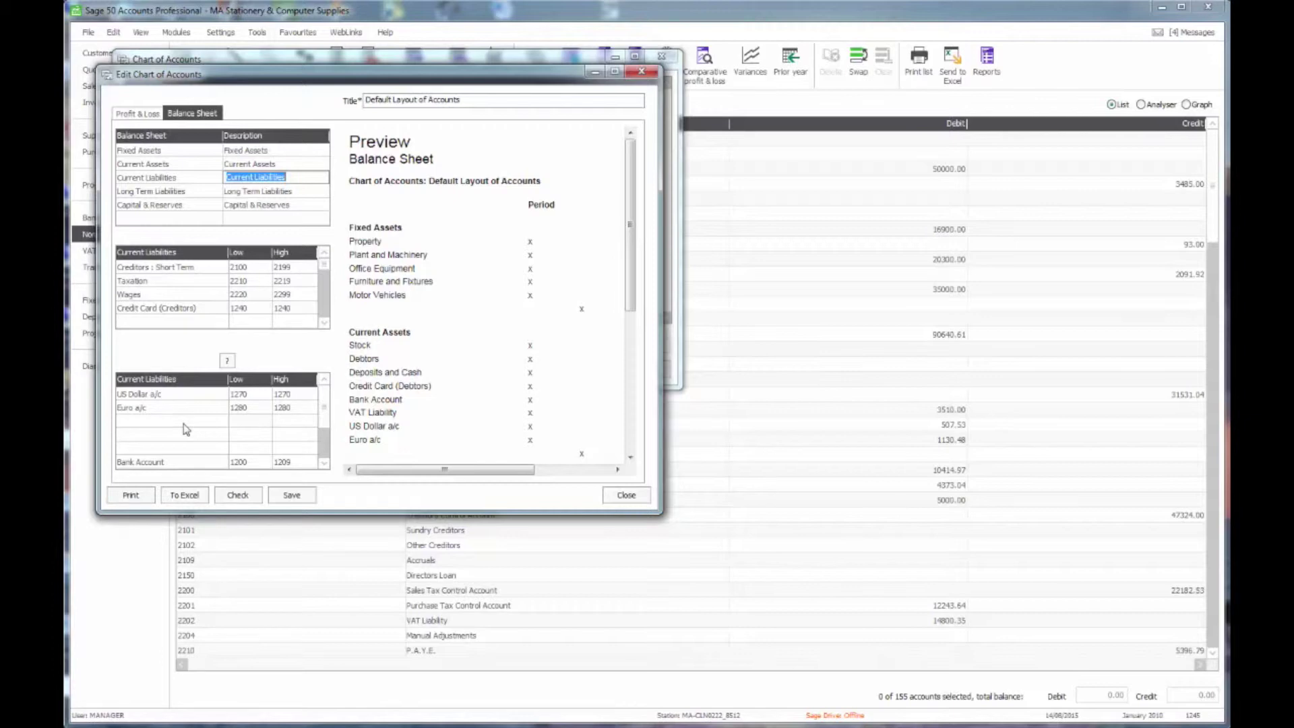
{"action": "left_click", "coordinate": [253, 165]}
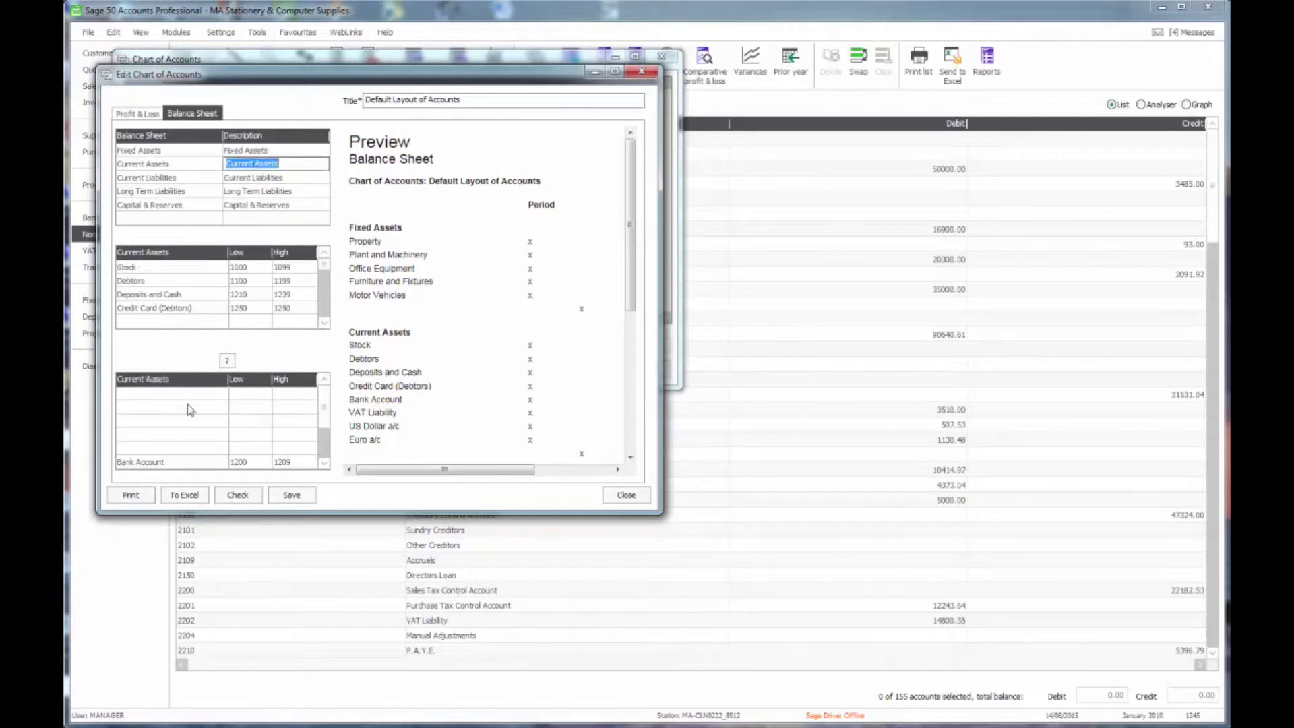
{"action": "left_click", "coordinate": [266, 180]}
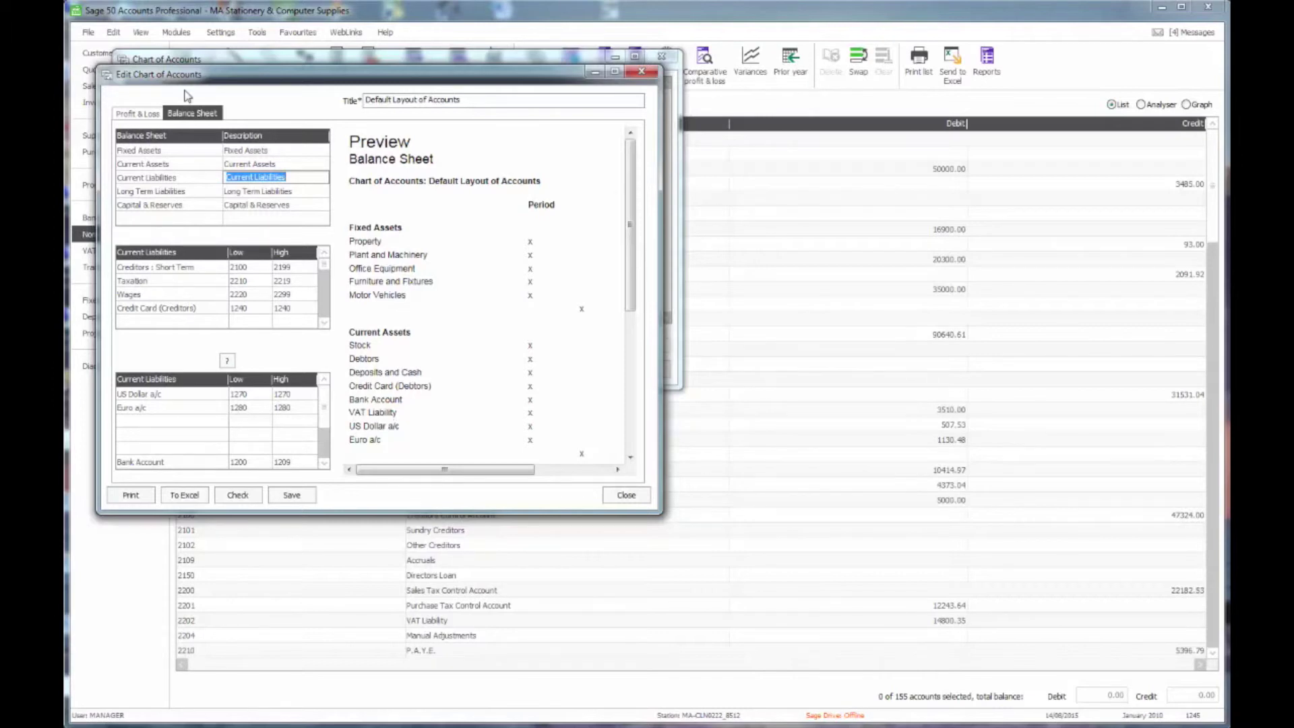
{"action": "left_click", "coordinate": [138, 115]}
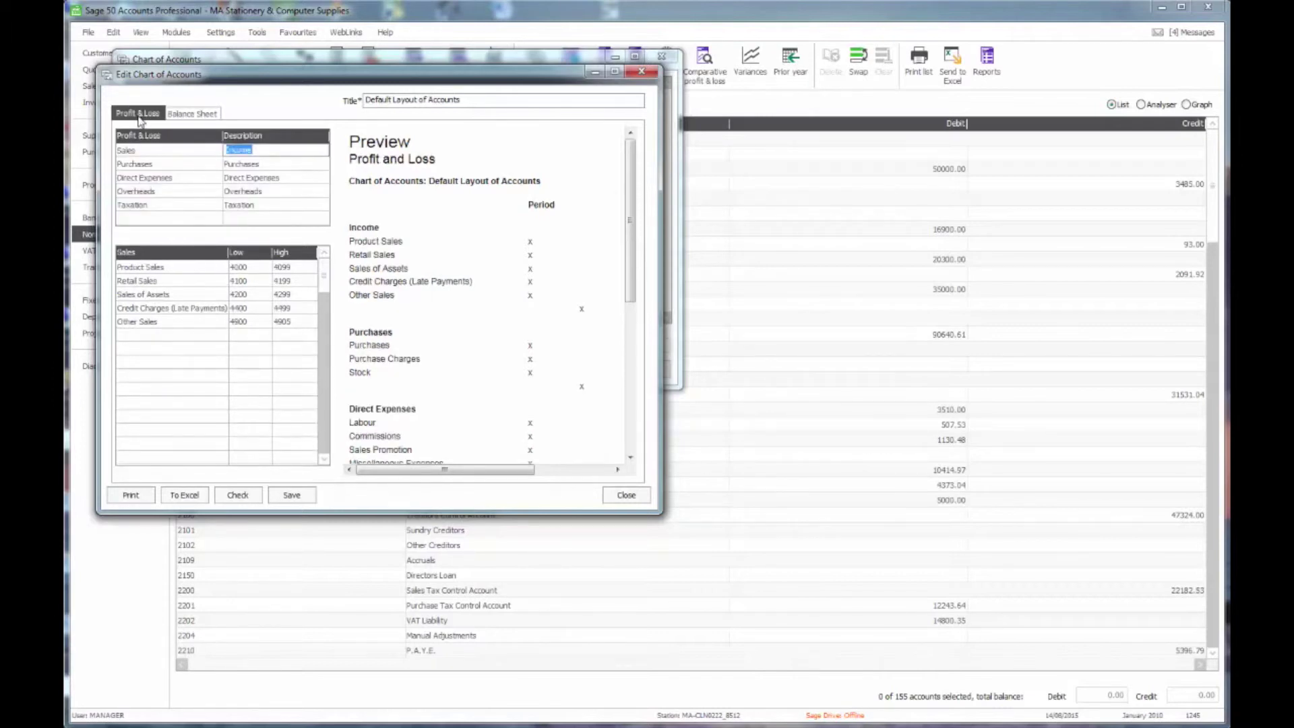
{"action": "left_click", "coordinate": [185, 210]}
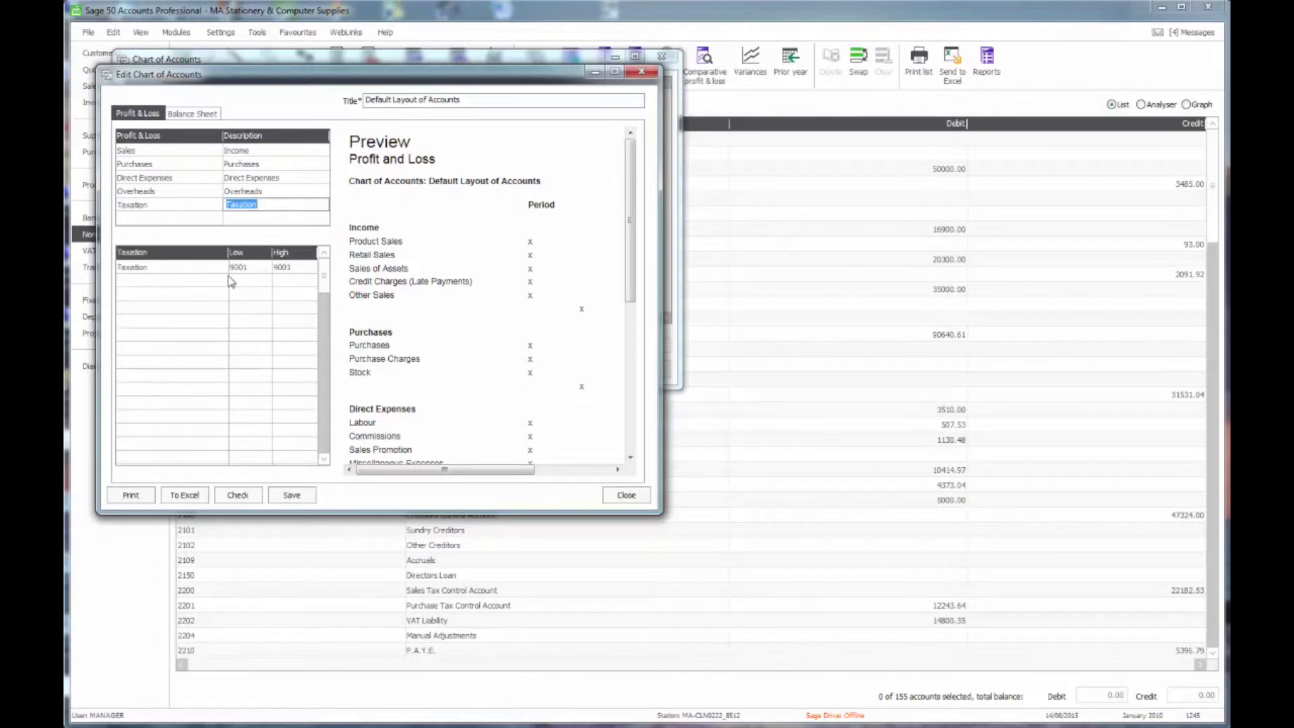
{"action": "left_click_drag", "start_coordinate": [629, 268], "coordinate": [632, 429]}
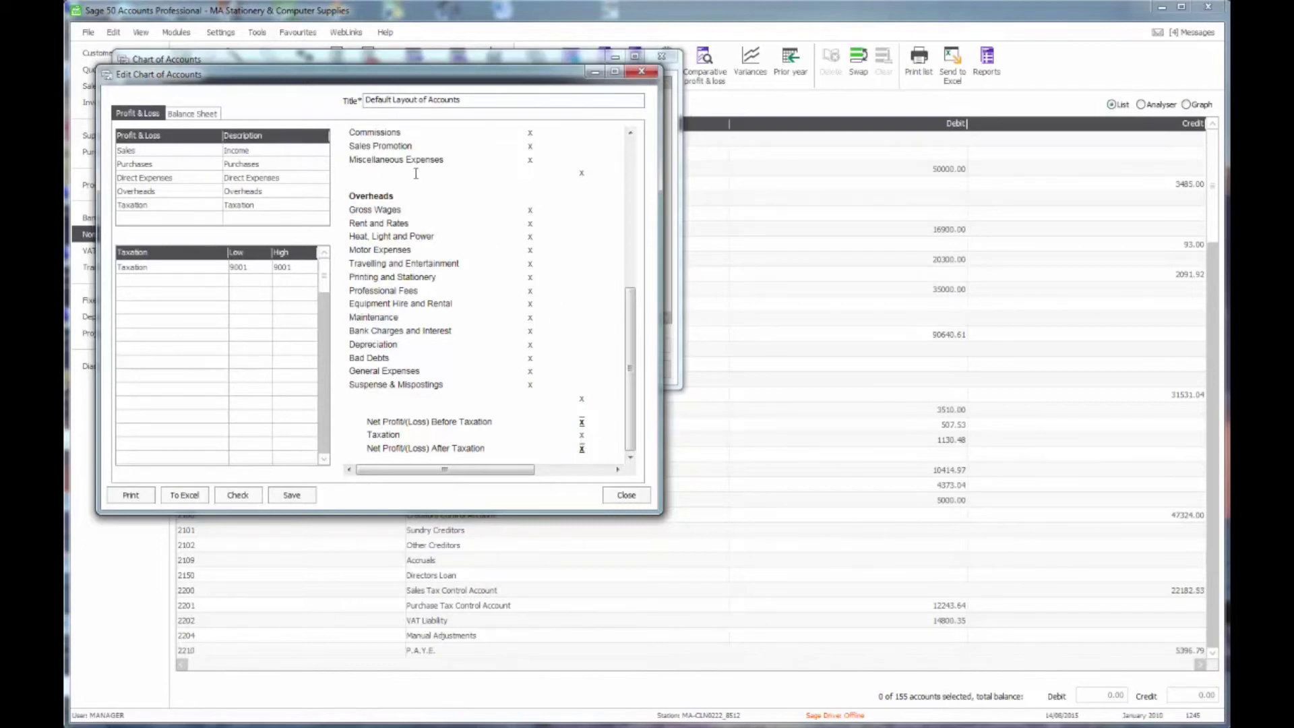
{"action": "left_click_drag", "start_coordinate": [630, 357], "coordinate": [622, 174]}
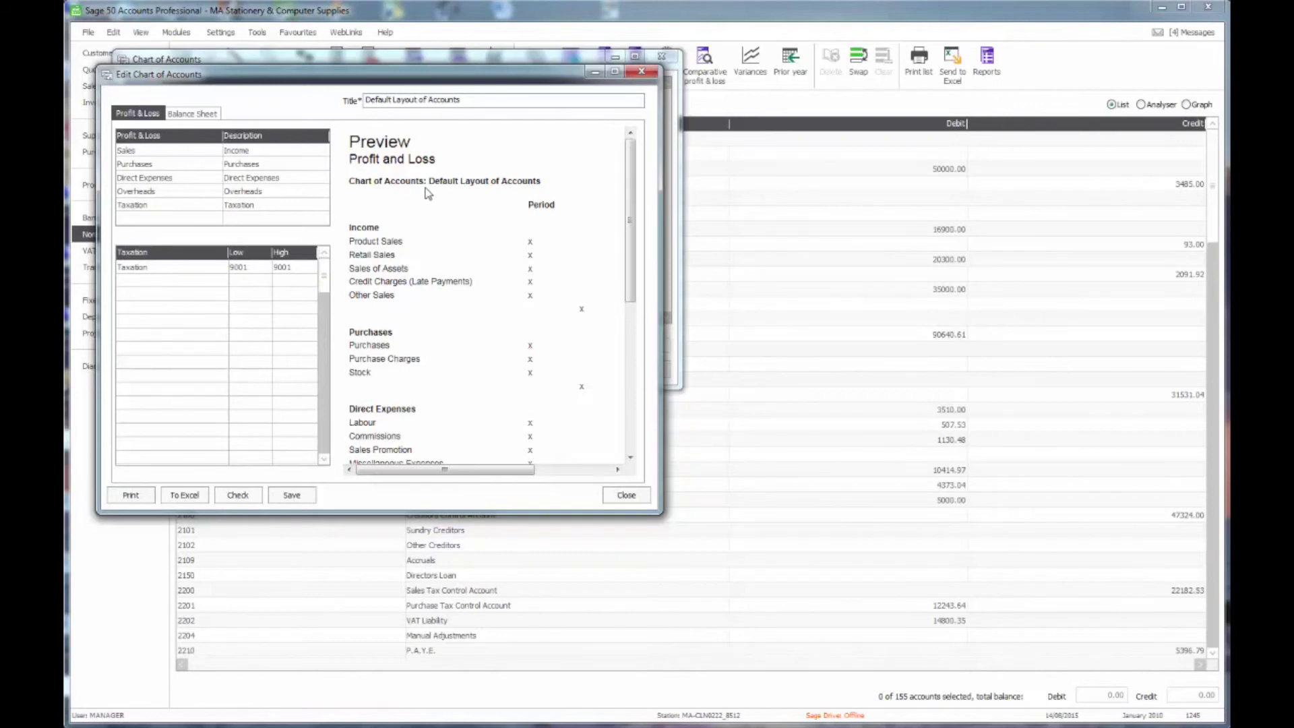
{"action": "left_click", "coordinate": [262, 150]}
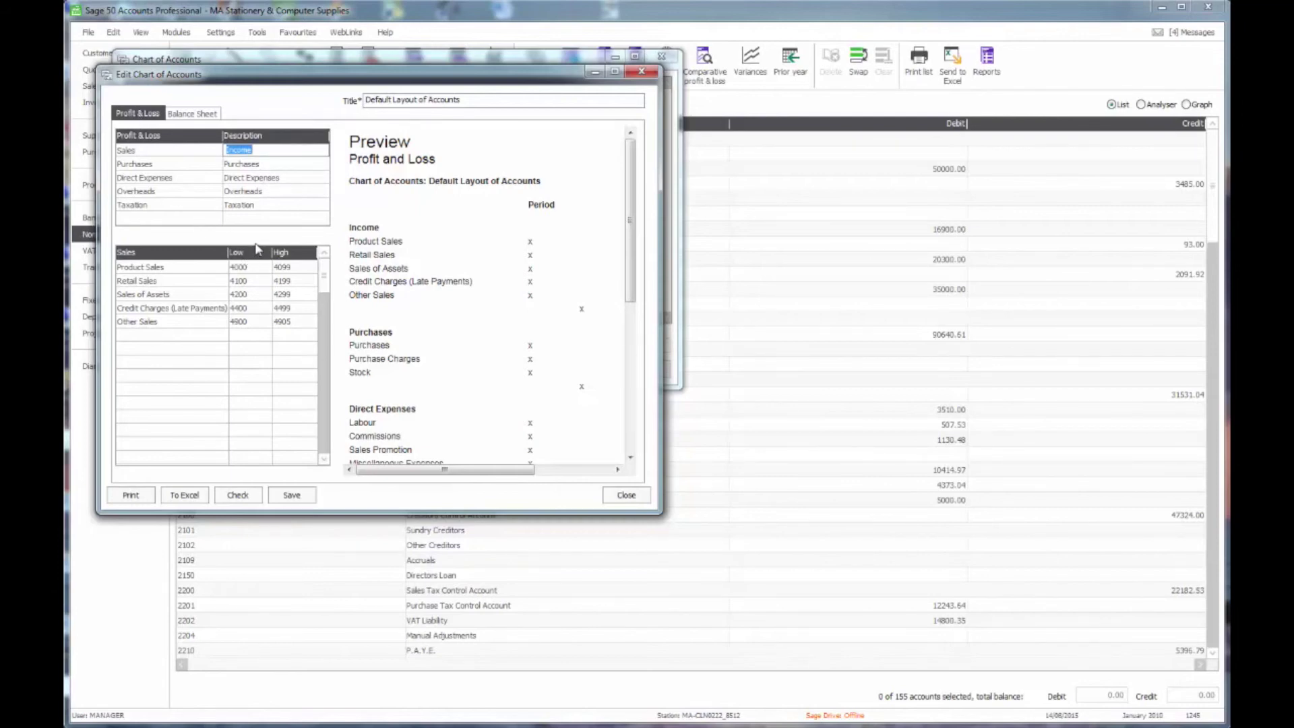
- Review the Balance Sheet and Profit & Loss categories, save the layout, and close the Chart of Accounts list
{"action": "left_click", "coordinate": [194, 115]}
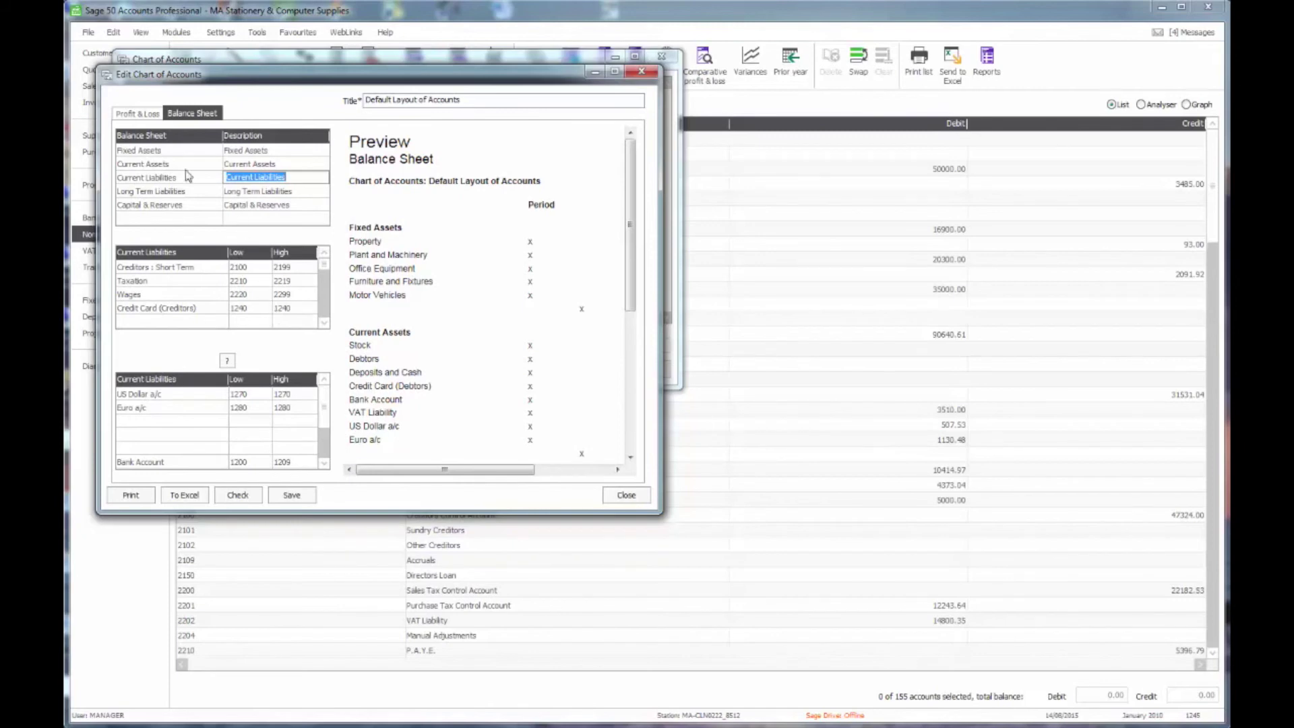
{"action": "left_click", "coordinate": [143, 114]}
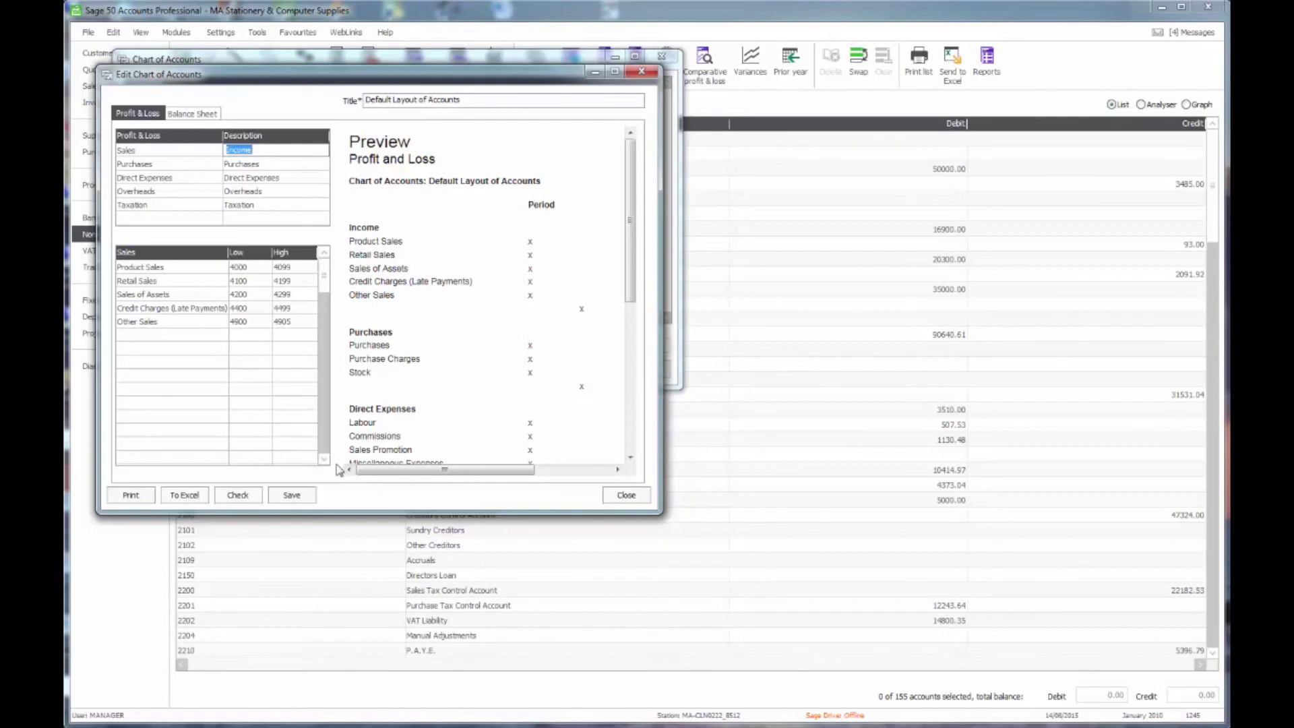
{"action": "left_click", "coordinate": [307, 496]}
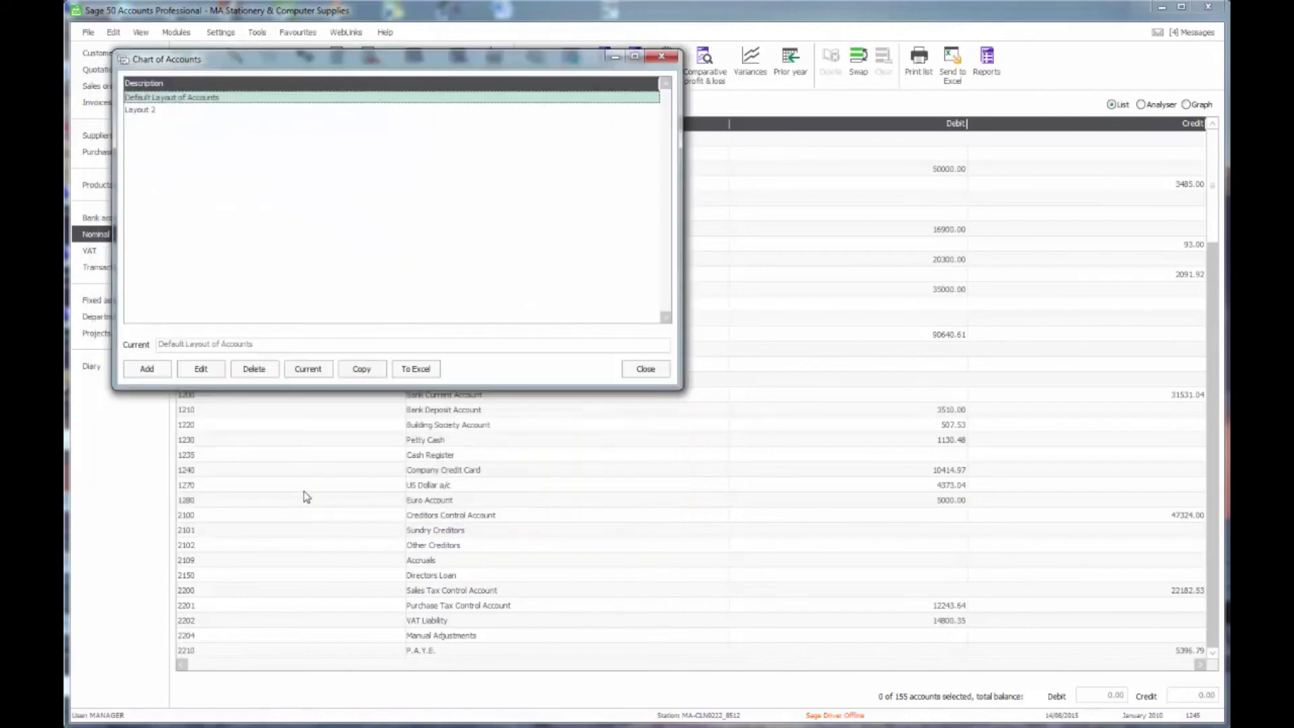
{"action": "left_click", "coordinate": [642, 372]}
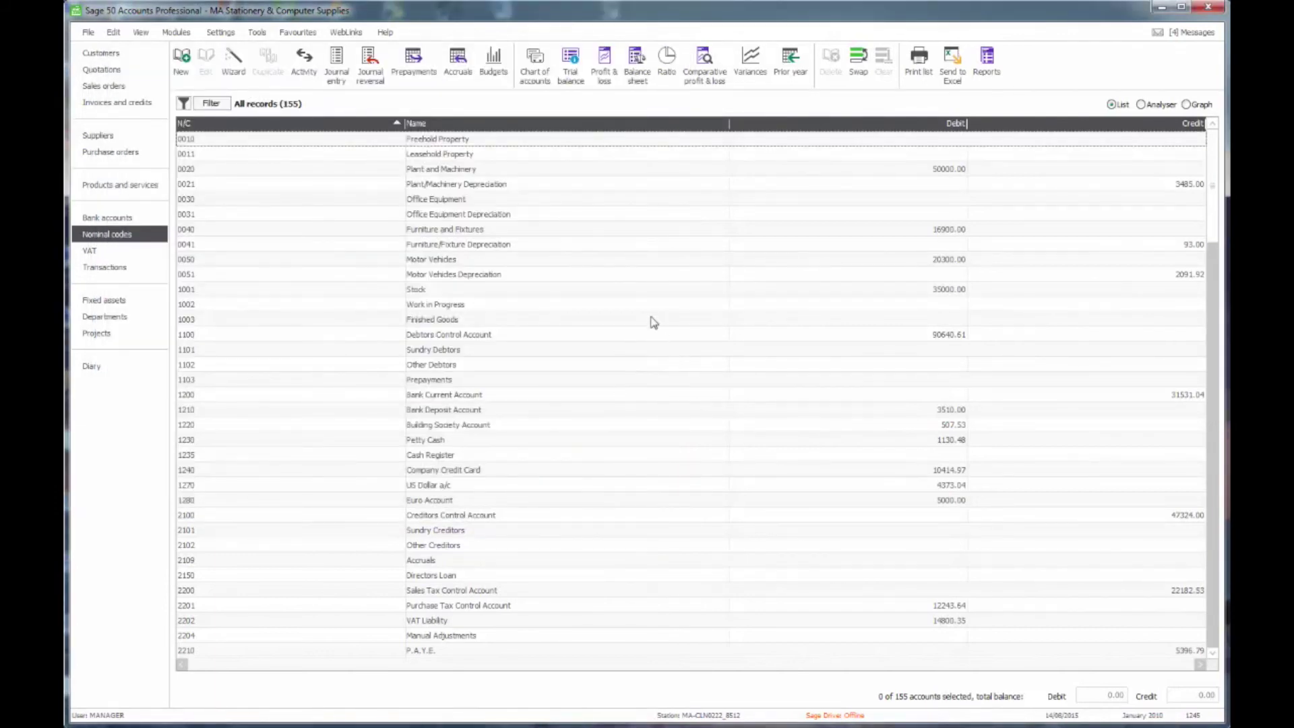